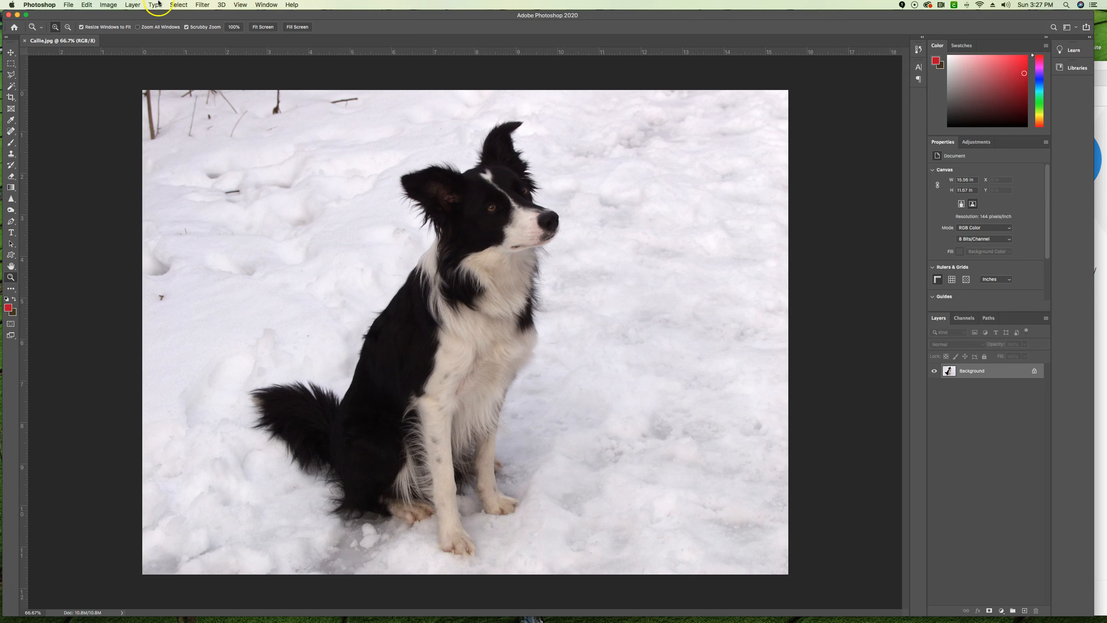
Step: Open a Levels adjustment for the dog photo and move its dialog clear of the dog
{"action": "left_click", "coordinate": [110, 5]}
{"action": "left_click", "coordinate": [114, 6]}
{"action": "left_click", "coordinate": [115, 6]}
{"action": "mouse_move", "coordinate": [118, 30]}
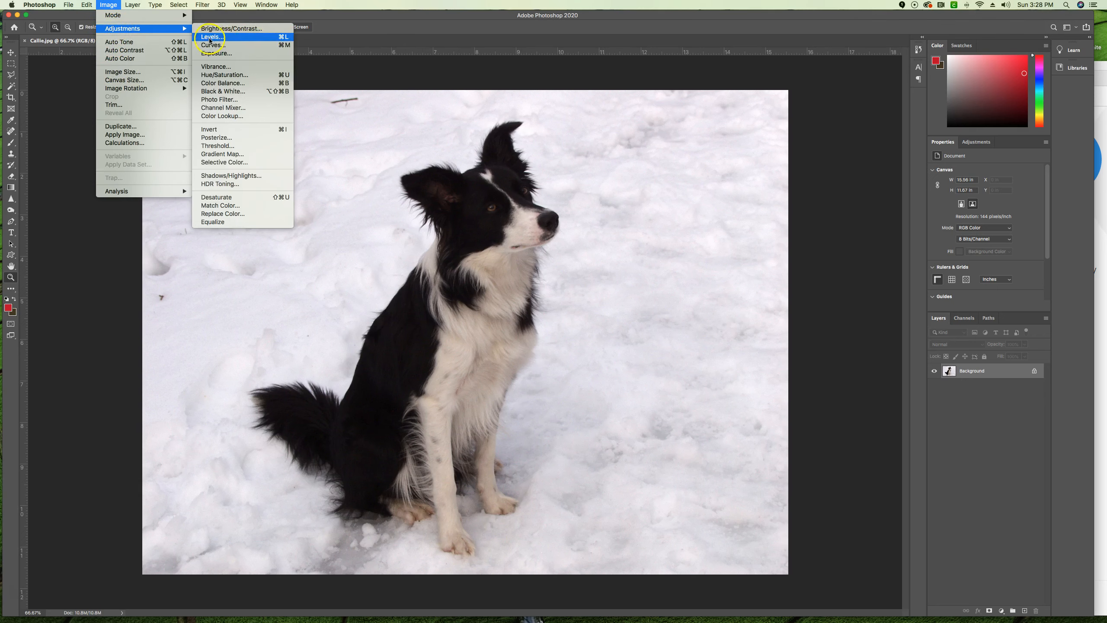
{"action": "left_click", "coordinate": [284, 40]}
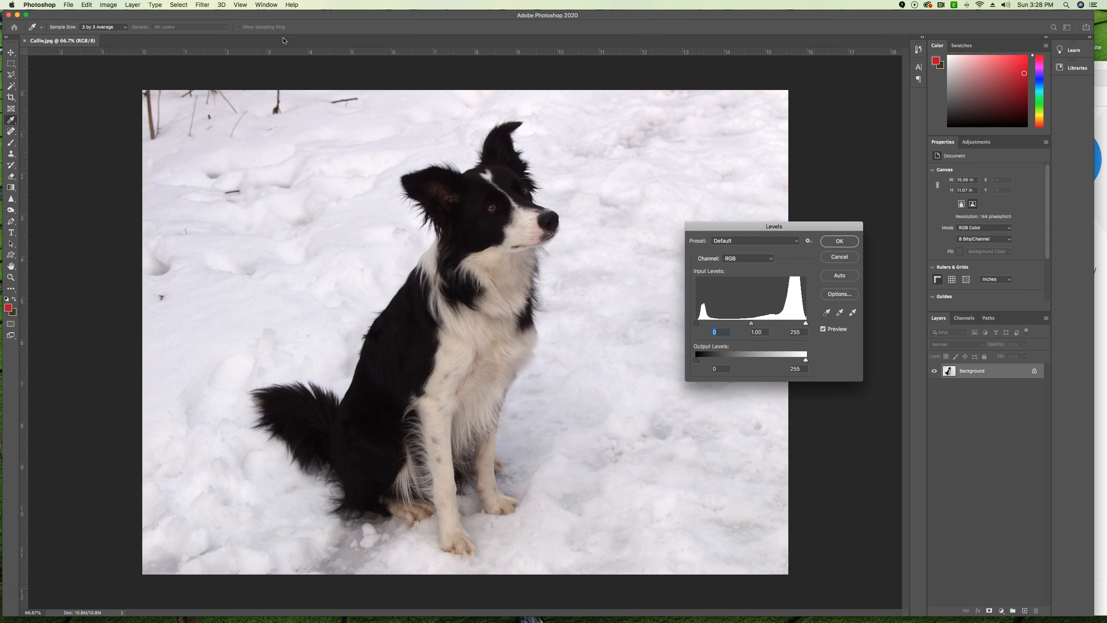
{"action": "left_click_drag", "start_coordinate": [815, 228], "coordinate": [779, 82]}
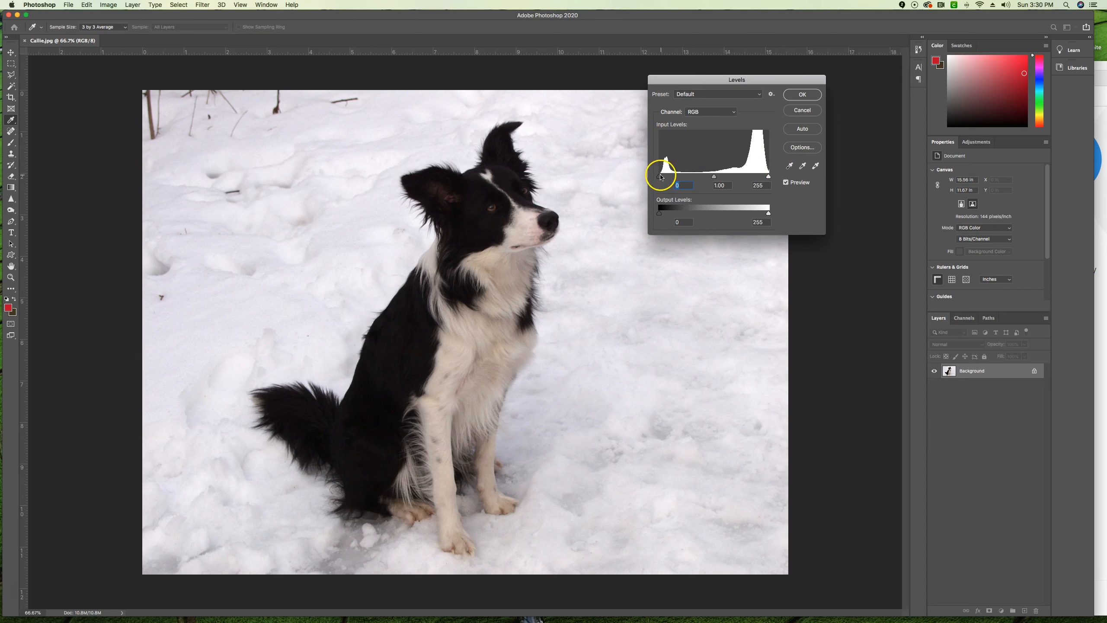
{"action": "left_click_drag", "start_coordinate": [660, 176], "coordinate": [711, 177]}
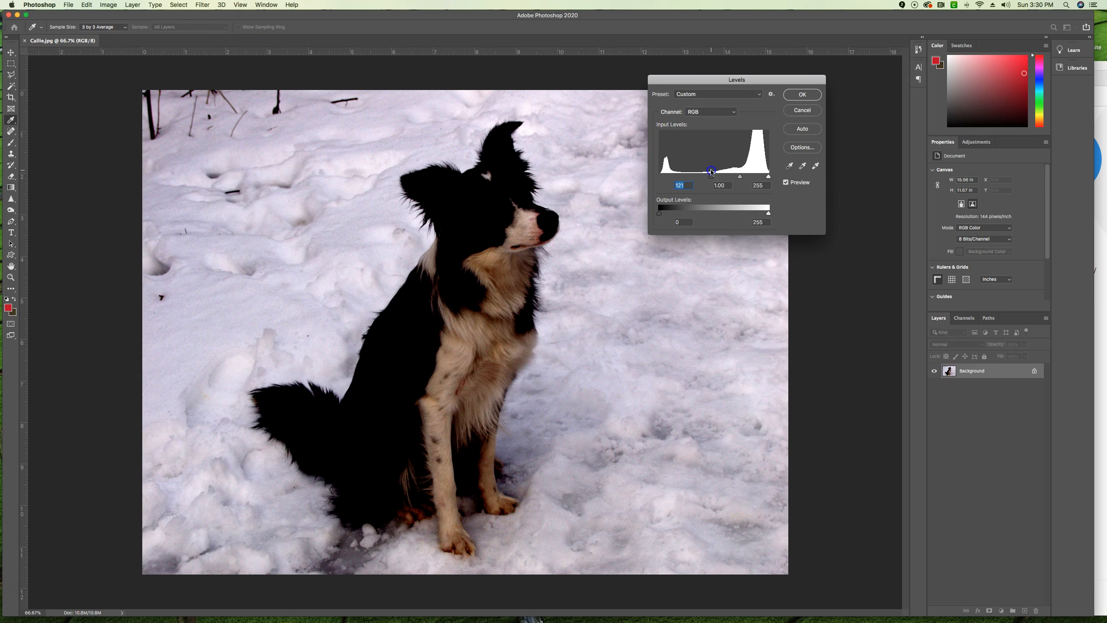
{"action": "left_click_drag", "start_coordinate": [695, 172], "coordinate": [659, 172]}
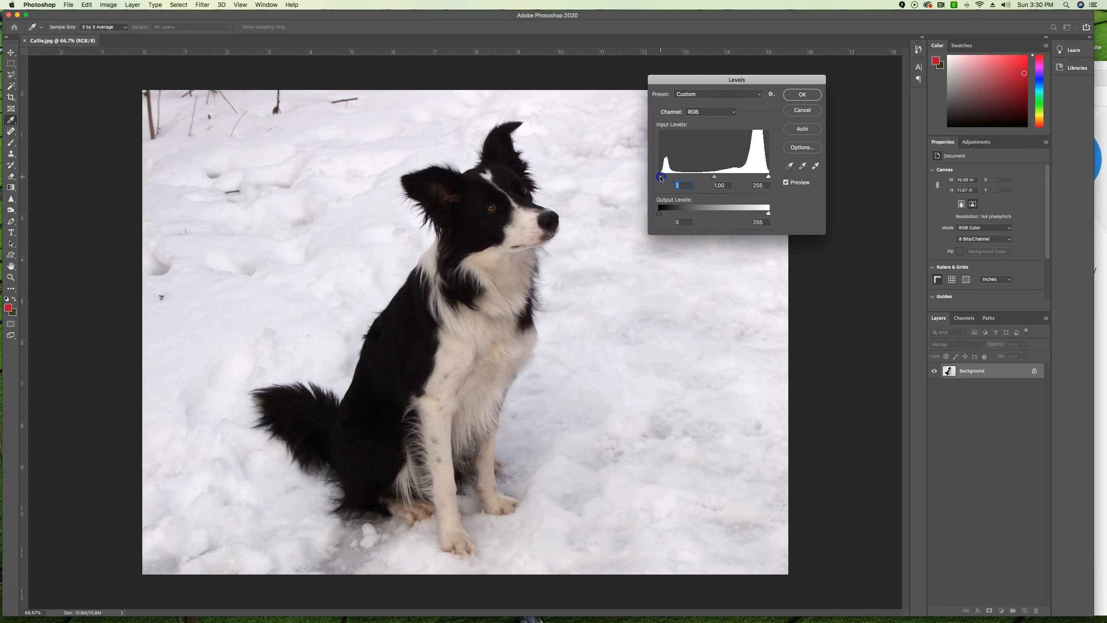
{"action": "left_click_drag", "start_coordinate": [661, 176], "coordinate": [659, 177]}
{"action": "left_click_drag", "start_coordinate": [750, 177], "coordinate": [713, 178]}
{"action": "left_click", "coordinate": [715, 178]}
{"action": "key", "text": "alt"}
{"action": "key", "text": "alt"}
{"action": "left_click", "coordinate": [806, 113], "text": "alt"}
Step: Set the dog photo's input levels to 8 for shadows, 1.83 for midtones and 254 for highlights
{"action": "left_click", "coordinate": [660, 176]}
{"action": "left_click", "coordinate": [768, 177]}
{"action": "left_click", "coordinate": [716, 177]}
{"action": "left_click_drag", "start_coordinate": [717, 178], "coordinate": [708, 176]}
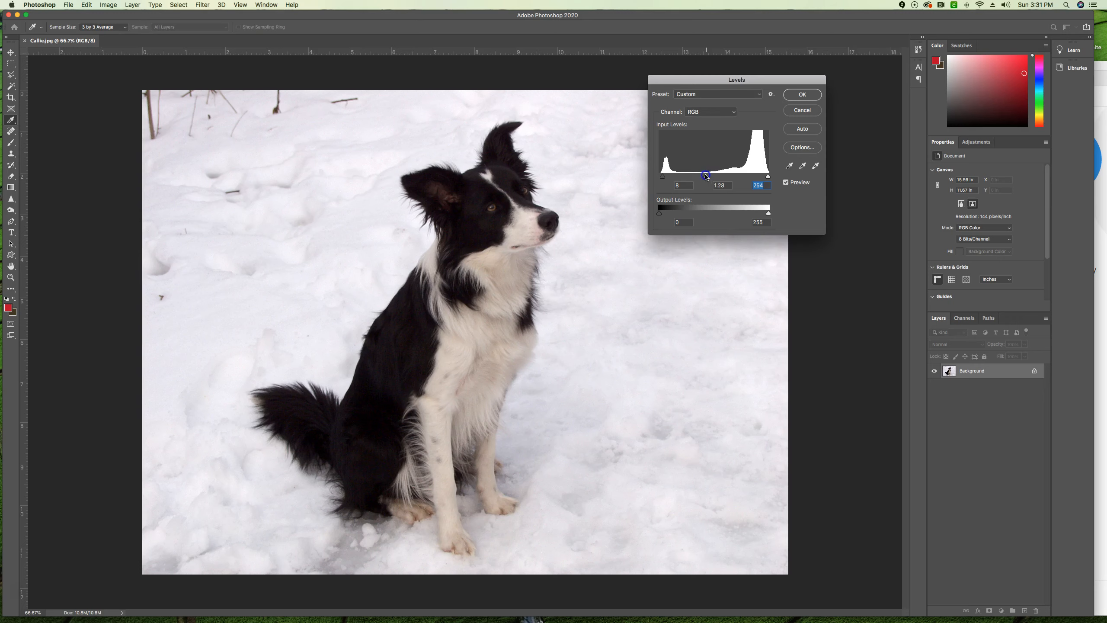
{"action": "left_click_drag", "start_coordinate": [700, 176], "coordinate": [693, 176]}
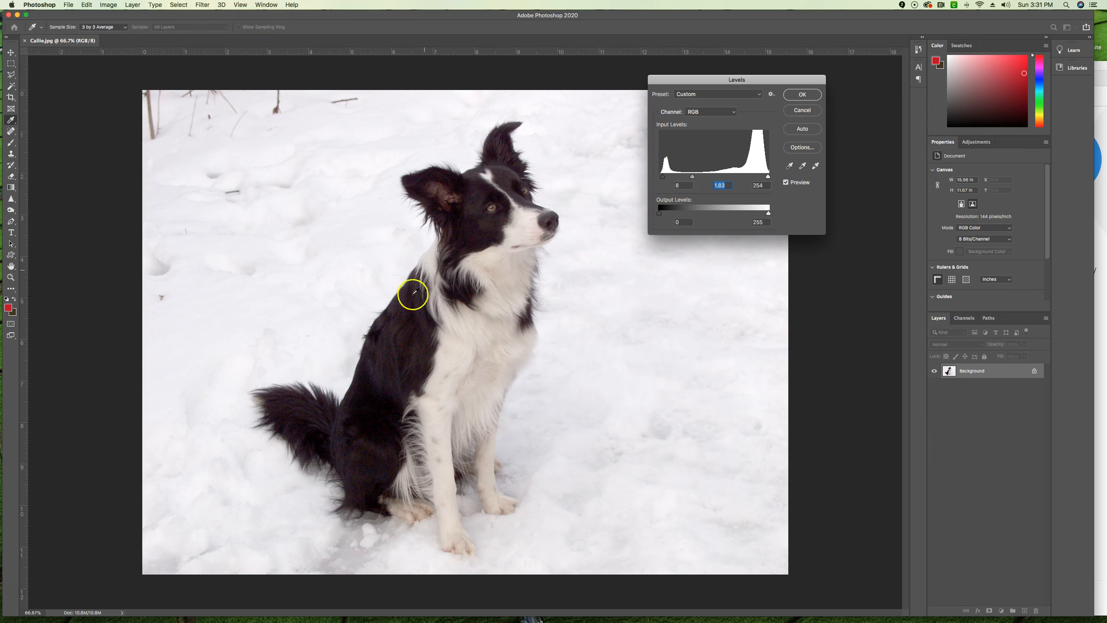
Step: Raise the shadow input level slightly to deepen the dog's blacks and apply the Levels adjustment
{"action": "mouse_move", "coordinate": [663, 176]}
{"action": "left_mouse_down"}
{"action": "mouse_move", "coordinate": [672, 178]}
{"action": "mouse_move", "coordinate": [663, 178]}
{"action": "left_mouse_up"}
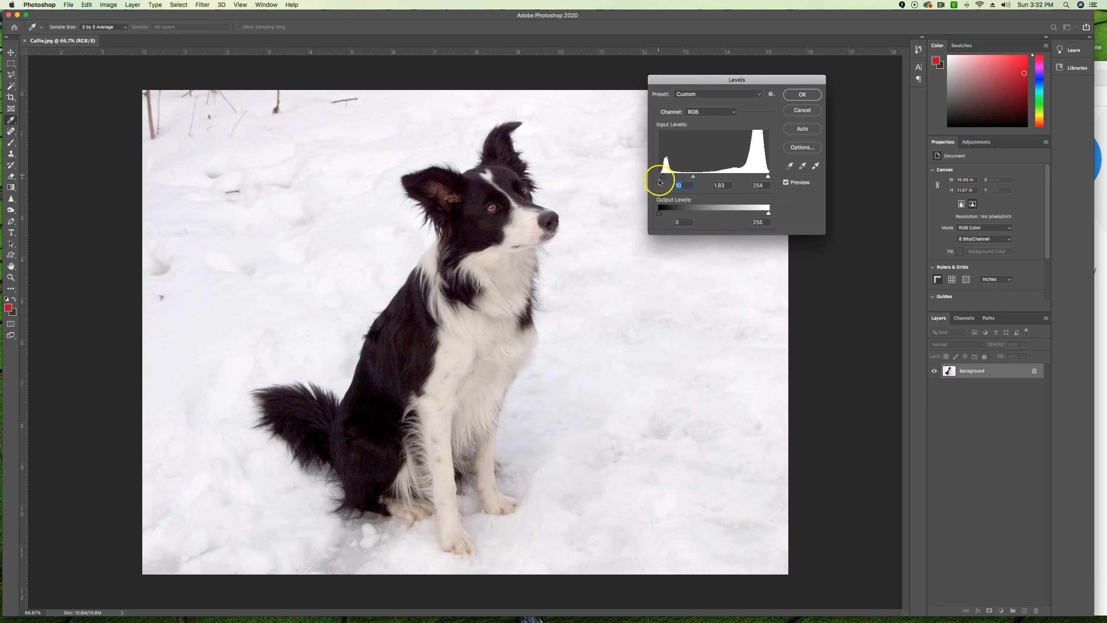
{"action": "left_click_drag", "start_coordinate": [670, 178], "coordinate": [665, 177]}
{"action": "left_click", "coordinate": [808, 95]}
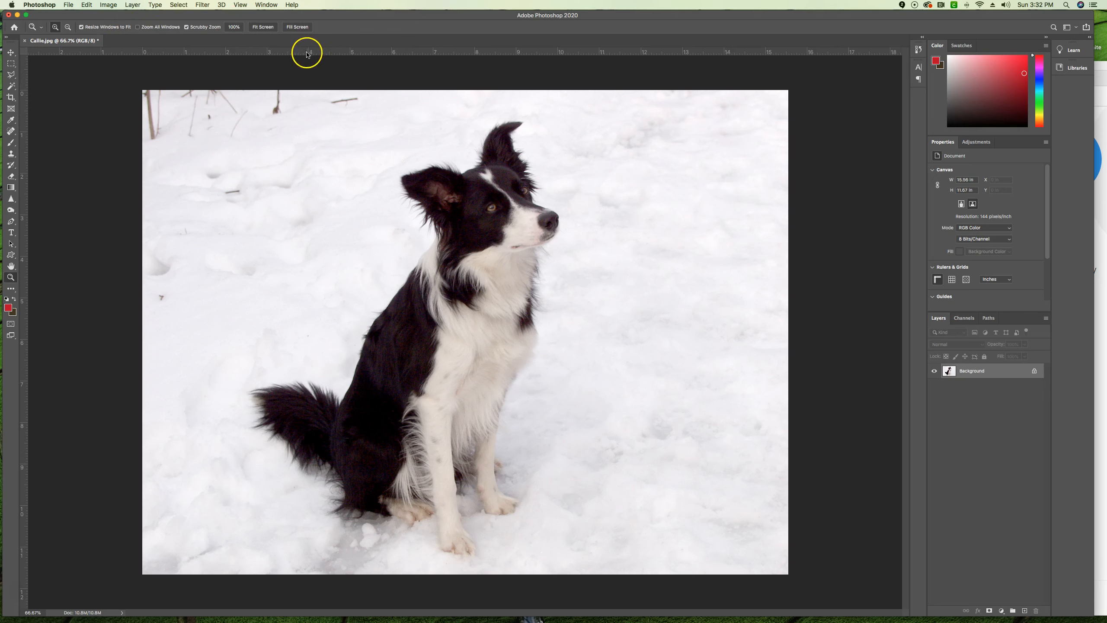
Step: Reopen Levels on the adjusted dog photo to examine its histogram, and close it without changes
{"action": "left_click", "coordinate": [110, 6]}
{"action": "mouse_move", "coordinate": [117, 29]}
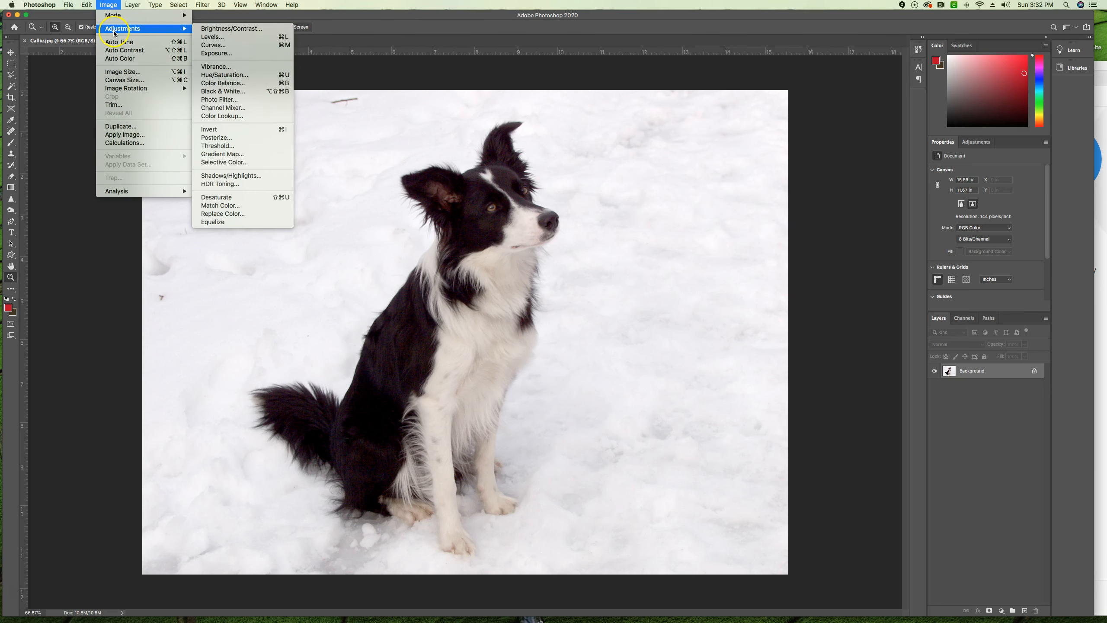
{"action": "left_click", "coordinate": [230, 37]}
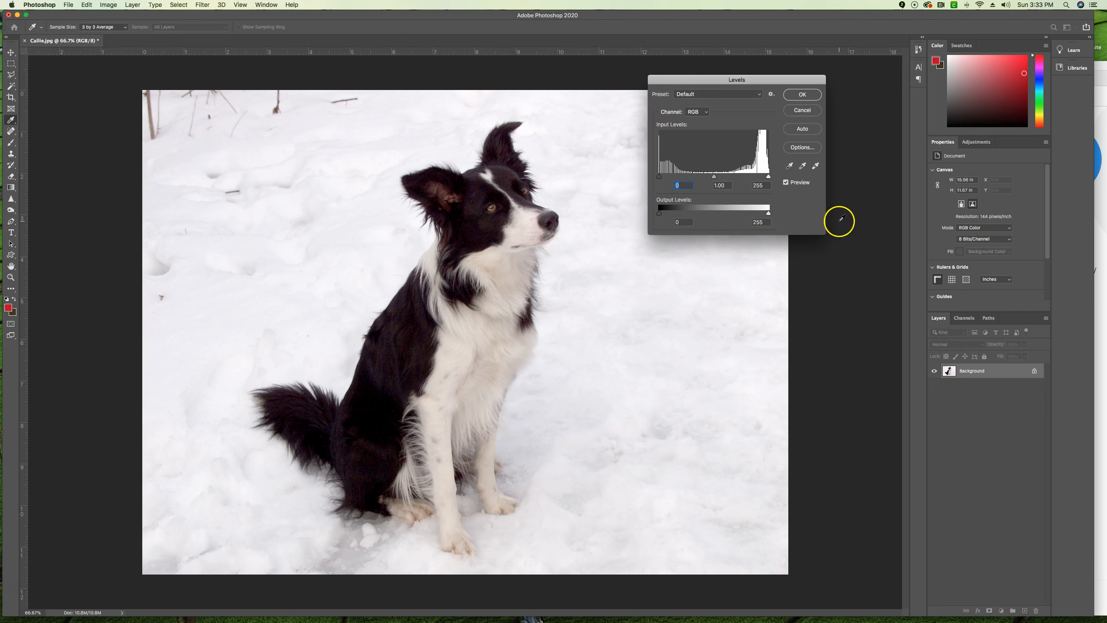
{"action": "left_click", "coordinate": [801, 112]}
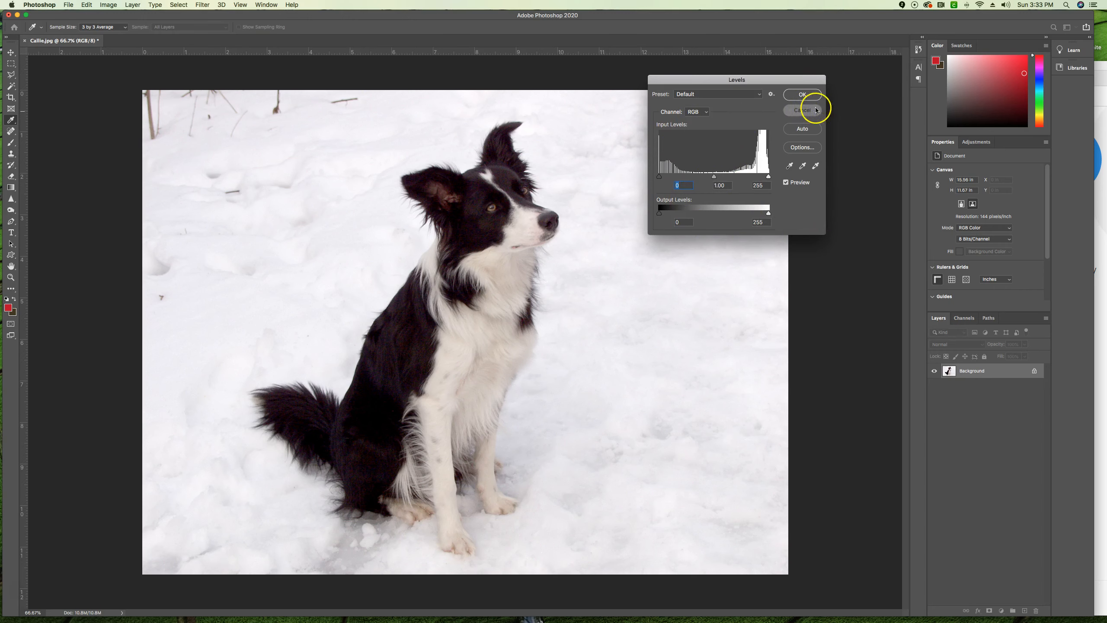
Step: Close Callie.jpg without saving and open Heron.jpg from the Chapter 4 Files folder
{"action": "left_click", "coordinate": [24, 41]}
{"action": "left_click", "coordinate": [523, 200]}
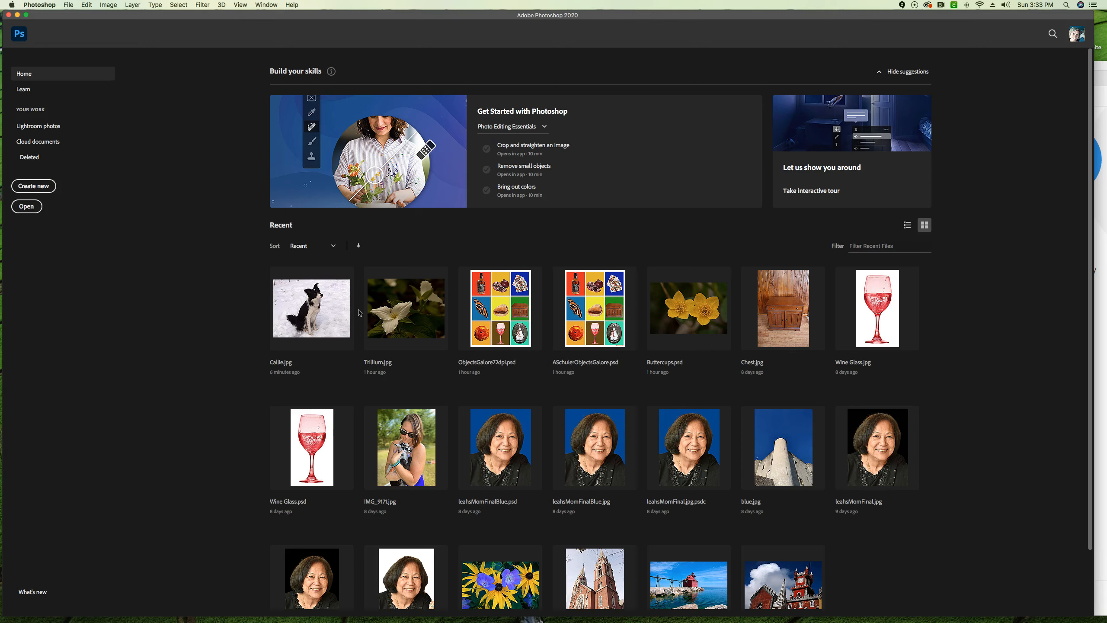
{"action": "left_click", "coordinate": [26, 206]}
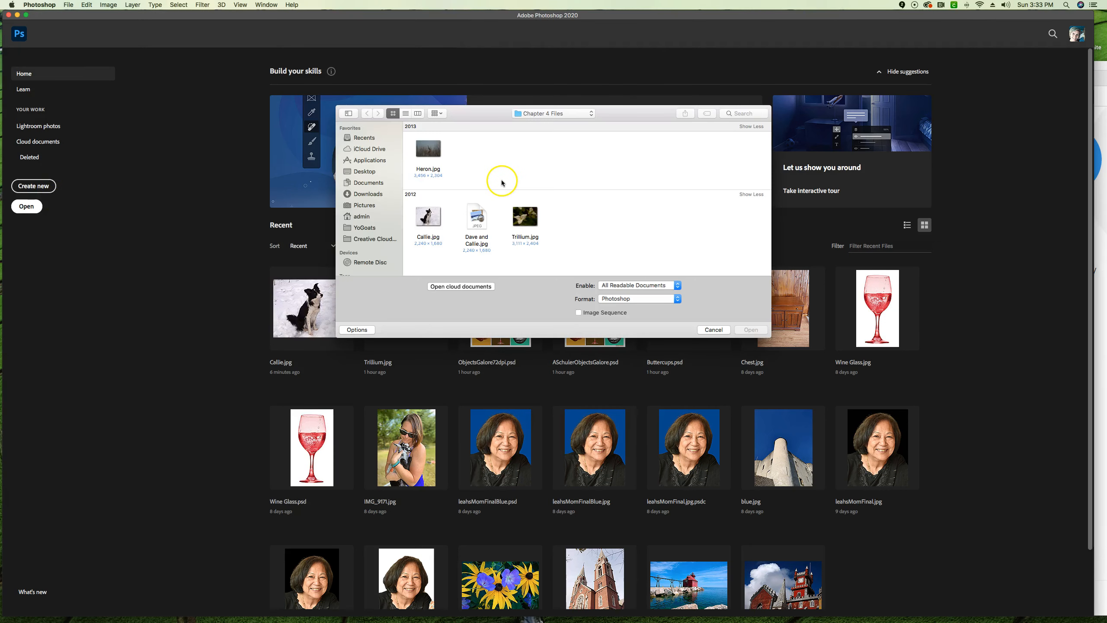
{"action": "left_click", "coordinate": [428, 151]}
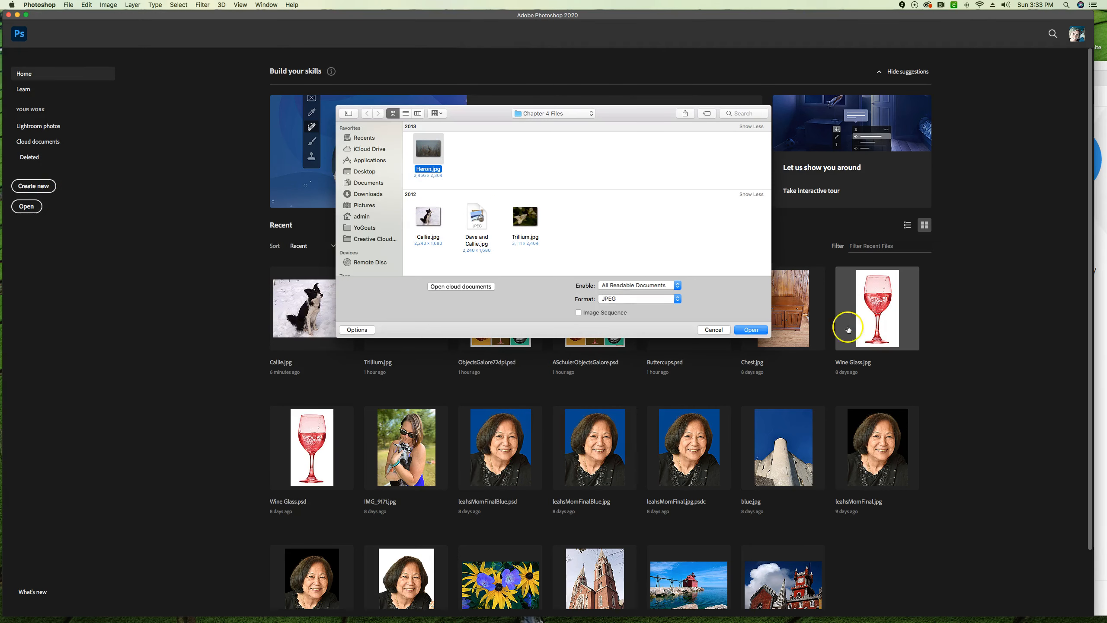
{"action": "left_click", "coordinate": [753, 330]}
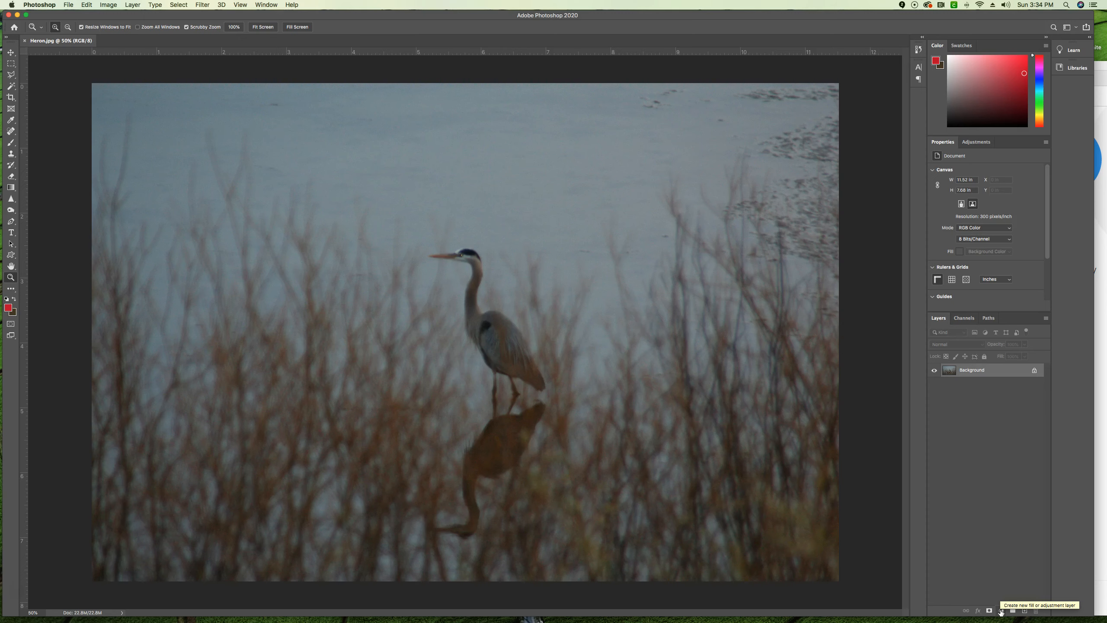
Step: Add a Levels adjustment layer above the heron photo with input shadows at 21, midtones at 1.00 and highlights at 151
{"action": "left_click", "coordinate": [1001, 612]}
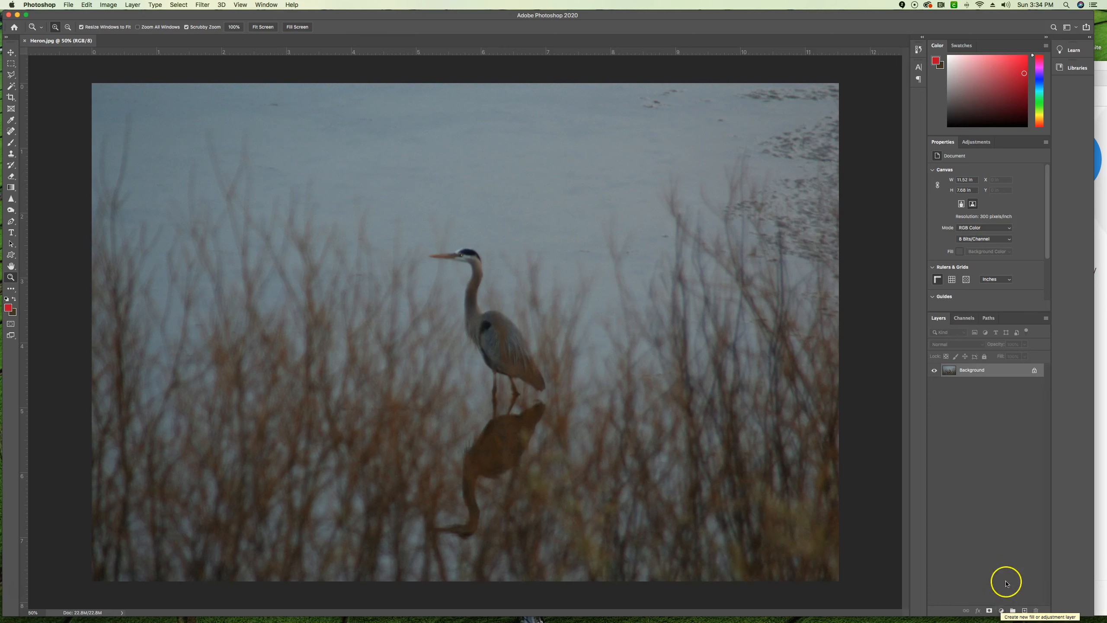
{"action": "left_click", "coordinate": [1001, 612]}
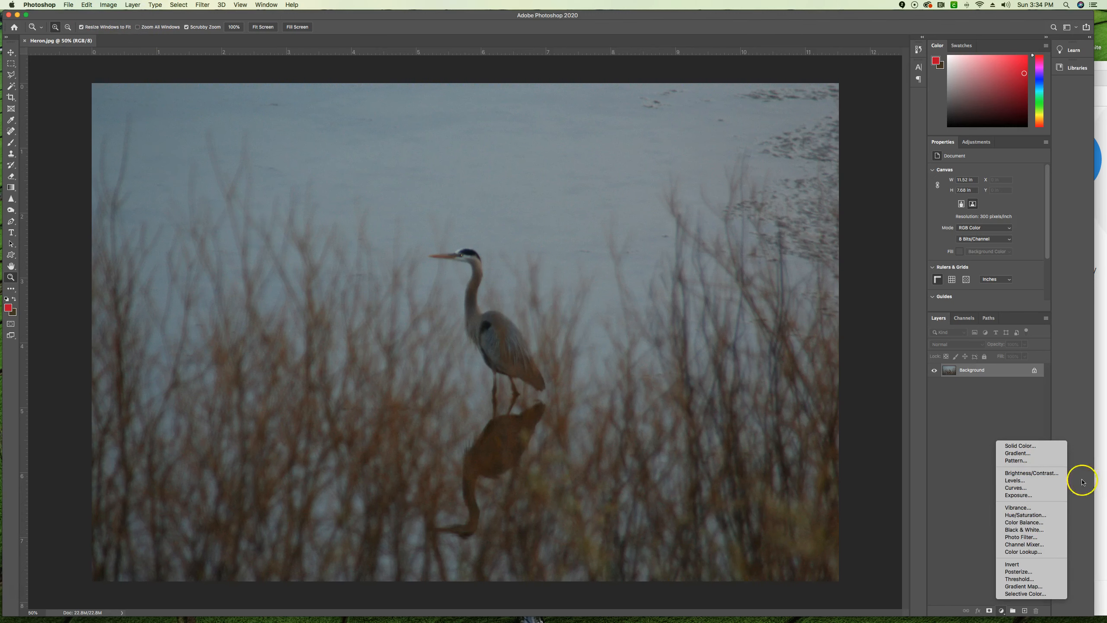
{"action": "left_click", "coordinate": [1026, 481]}
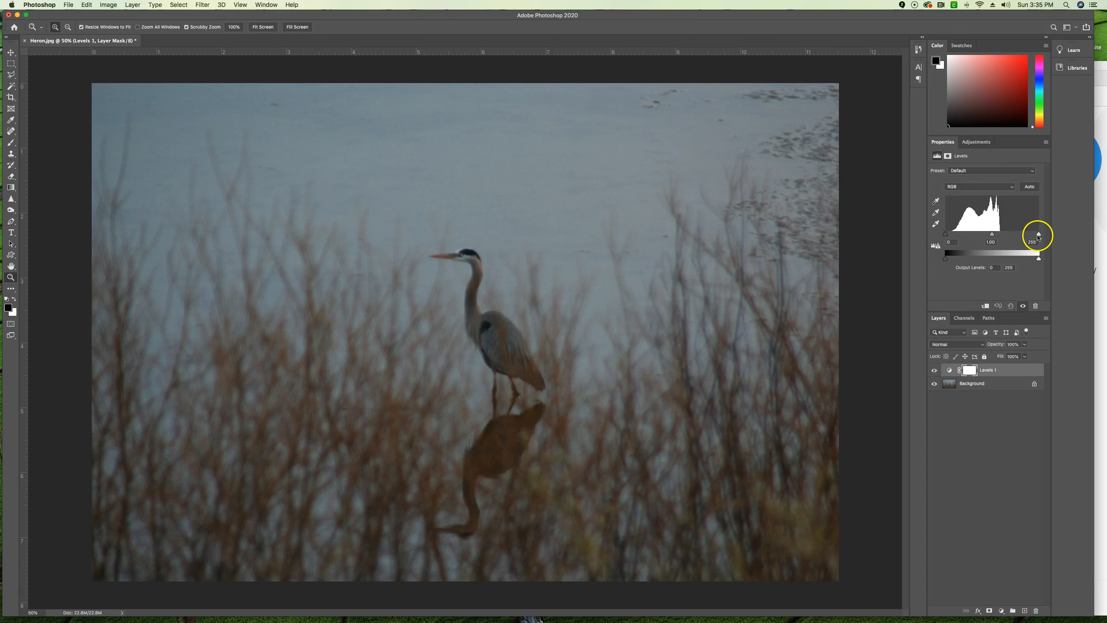
{"action": "left_click_drag", "start_coordinate": [1040, 236], "coordinate": [1002, 236]}
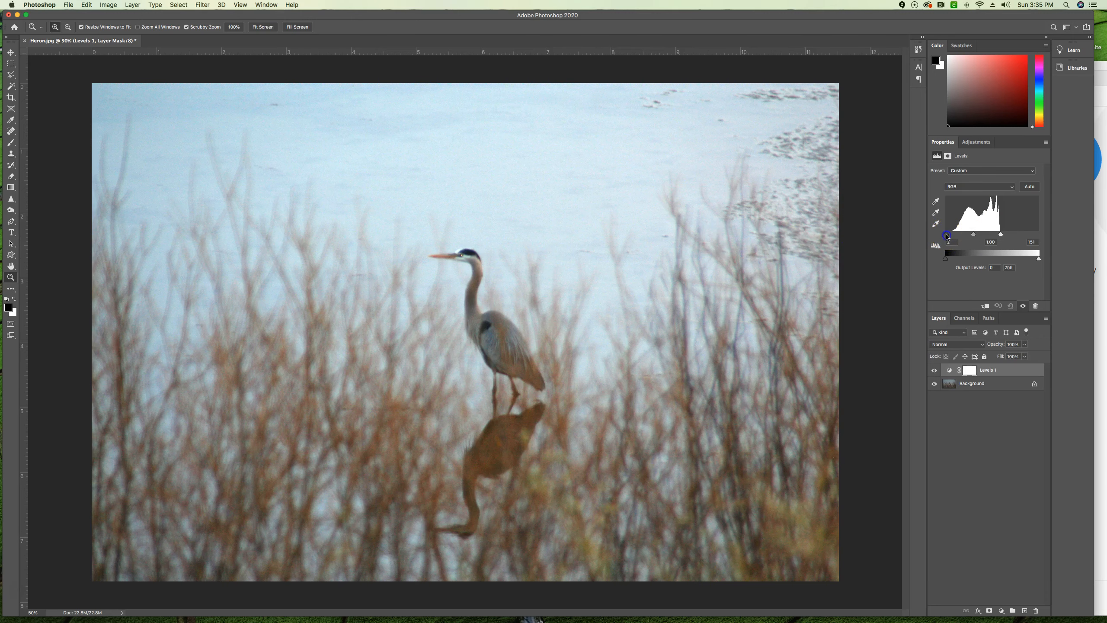
{"action": "left_click_drag", "start_coordinate": [949, 236], "coordinate": [953, 236]}
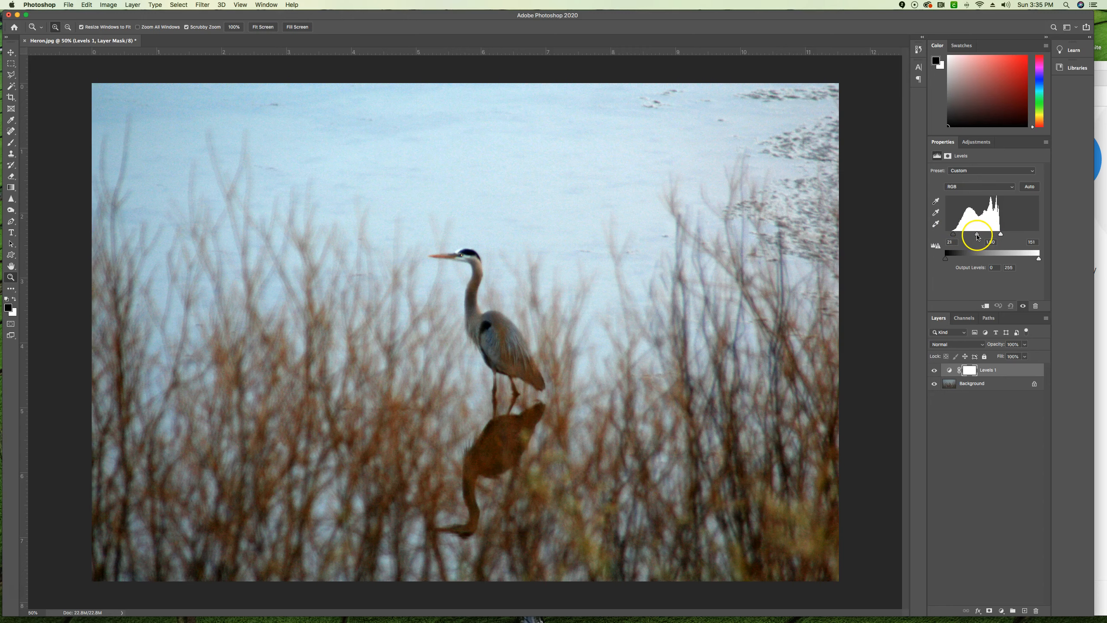
{"action": "left_click_drag", "start_coordinate": [973, 236], "coordinate": [976, 236]}
Step: Toggle the Levels adjustment layer's visibility repeatedly to compare the heron photo before and after, leaving the layer shown
{"action": "left_click", "coordinate": [934, 371]}
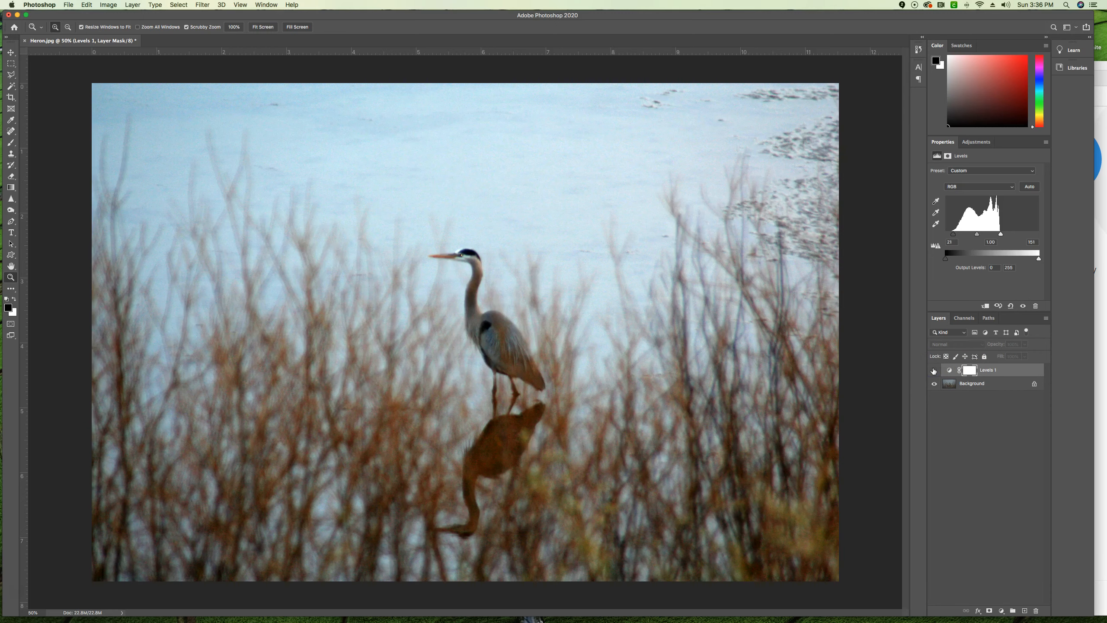
{"action": "left_click", "coordinate": [933, 371]}
{"action": "left_click", "coordinate": [934, 371]}
{"action": "left_click", "coordinate": [933, 371]}
{"action": "left_click", "coordinate": [933, 372]}
{"action": "left_click", "coordinate": [933, 371]}
Step: Save the heron image on the computer as a layered Photoshop file, prefixing its name with the first name and keeping Maximize Compatibility on
{"action": "left_click", "coordinate": [69, 5]}
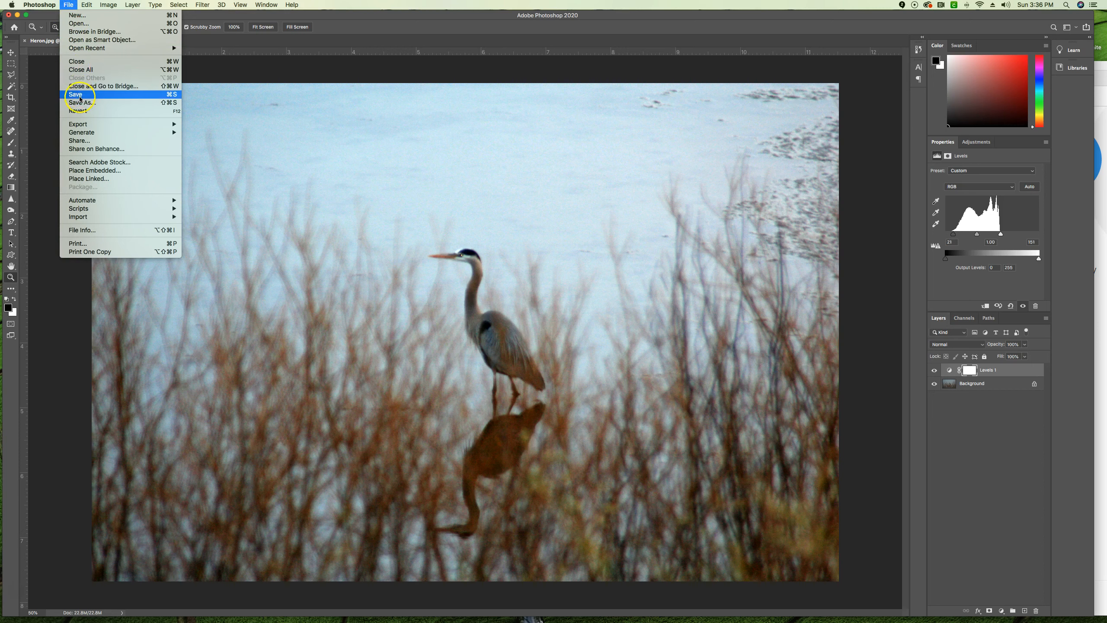
{"action": "left_click", "coordinate": [481, 378]}
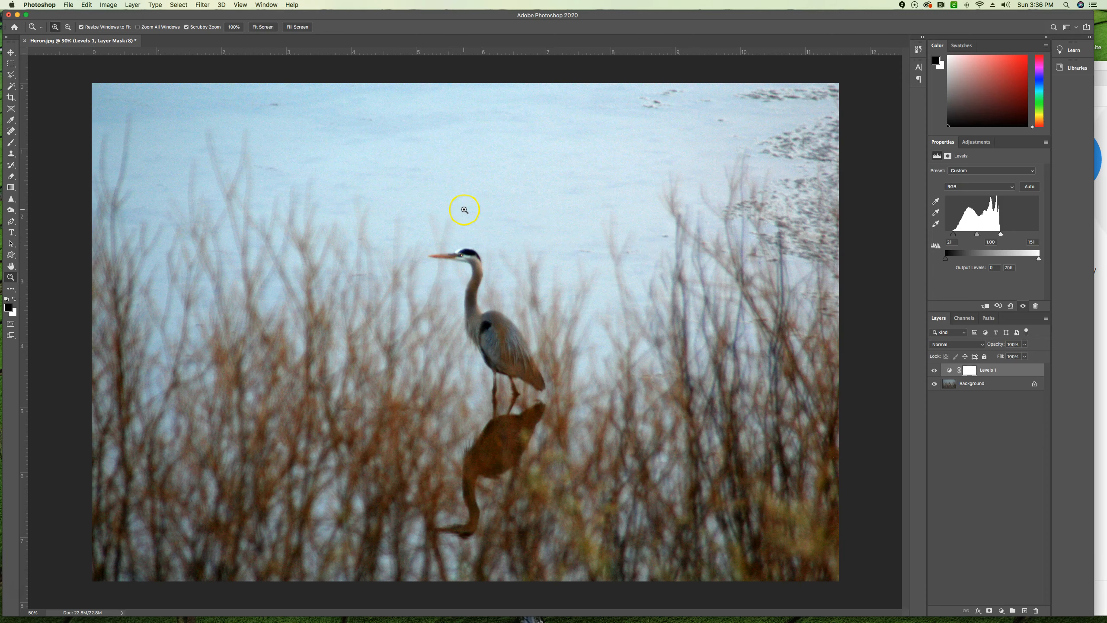
{"action": "key", "text": "super+s"}
{"action": "left_click", "coordinate": [619, 382]}
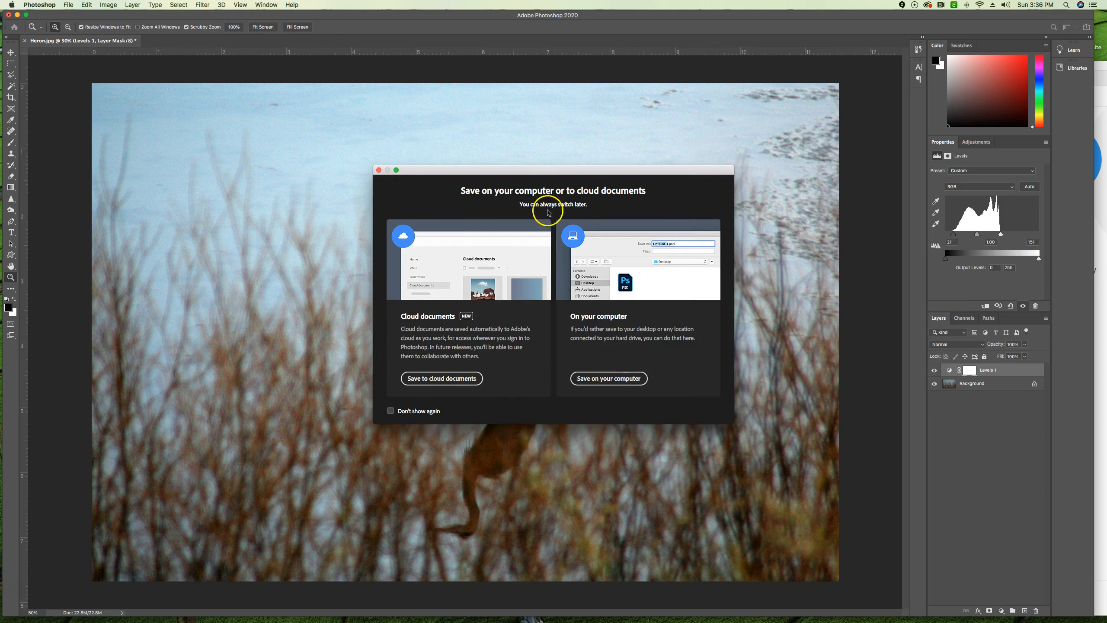
{"action": "left_click", "coordinate": [617, 378]}
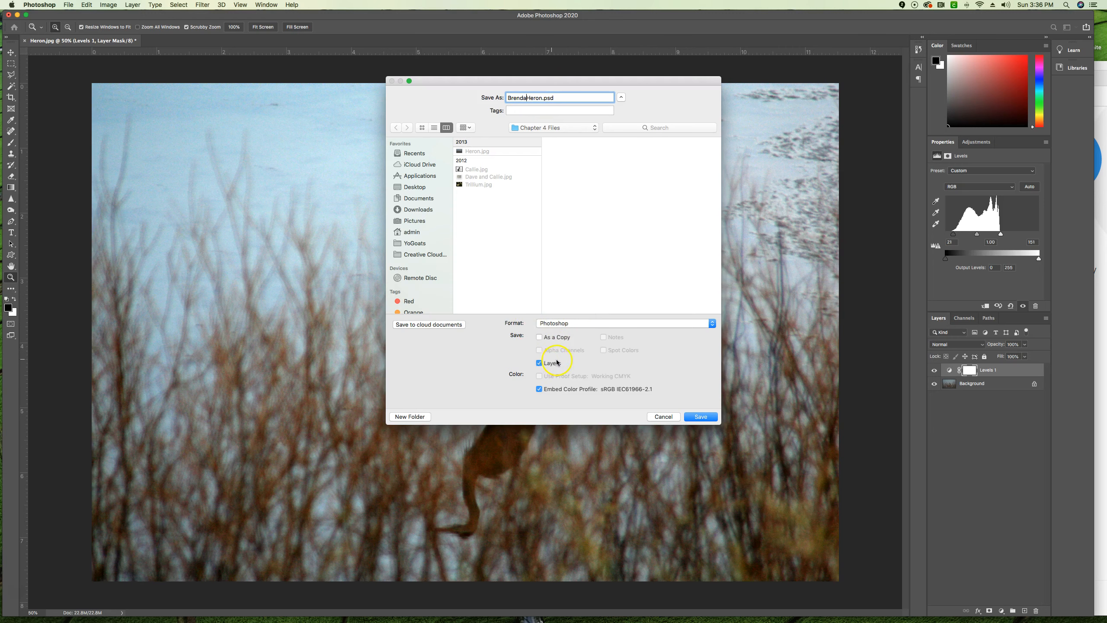
{"action": "left_click", "coordinate": [701, 417]}
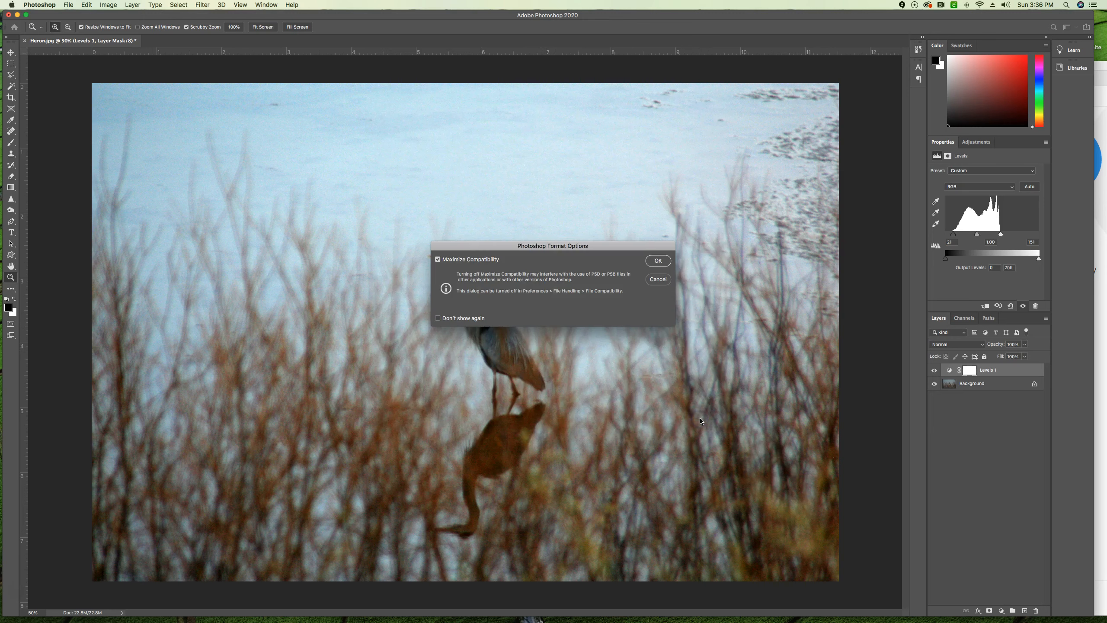
{"action": "left_click", "coordinate": [659, 261]}
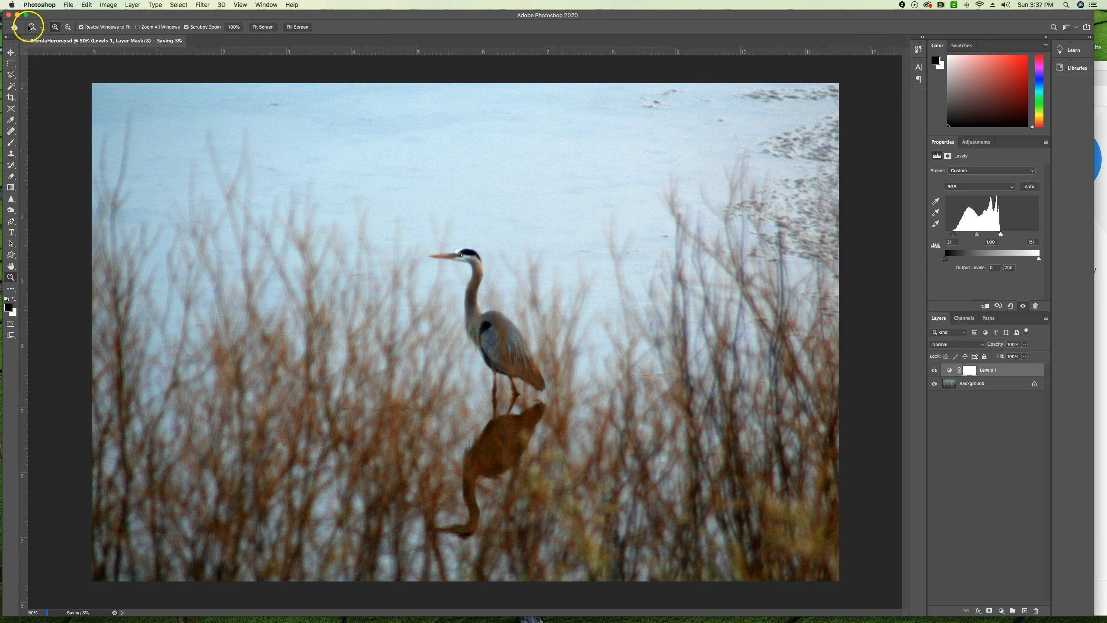
Step: Close the saved heron document and reopen its PSD version from the recent files
{"action": "left_click", "coordinate": [25, 40]}
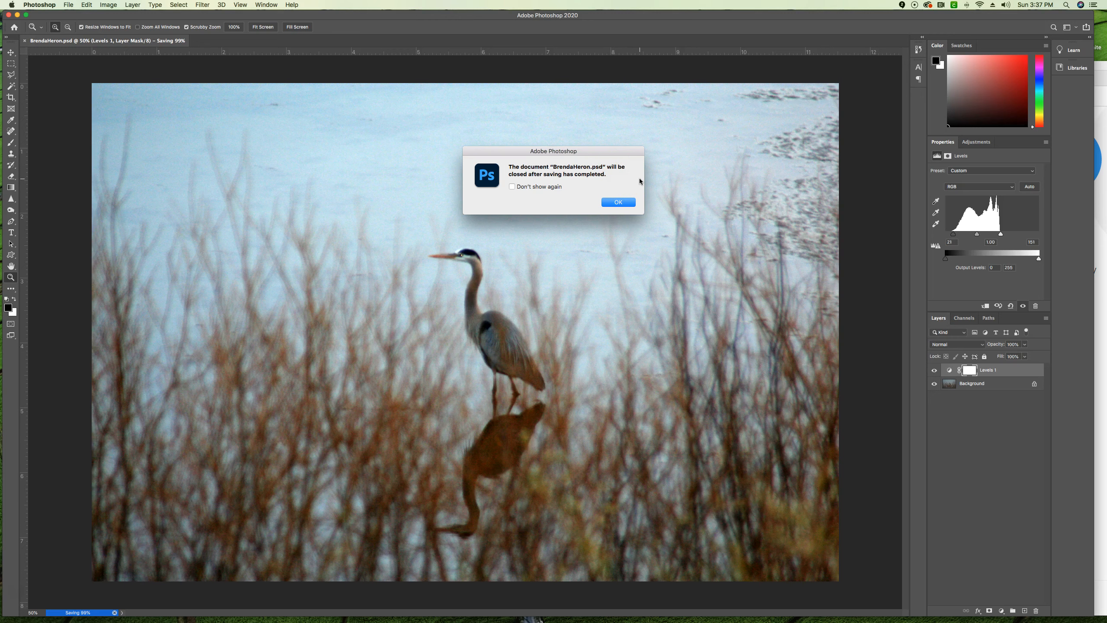
{"action": "left_click", "coordinate": [618, 203]}
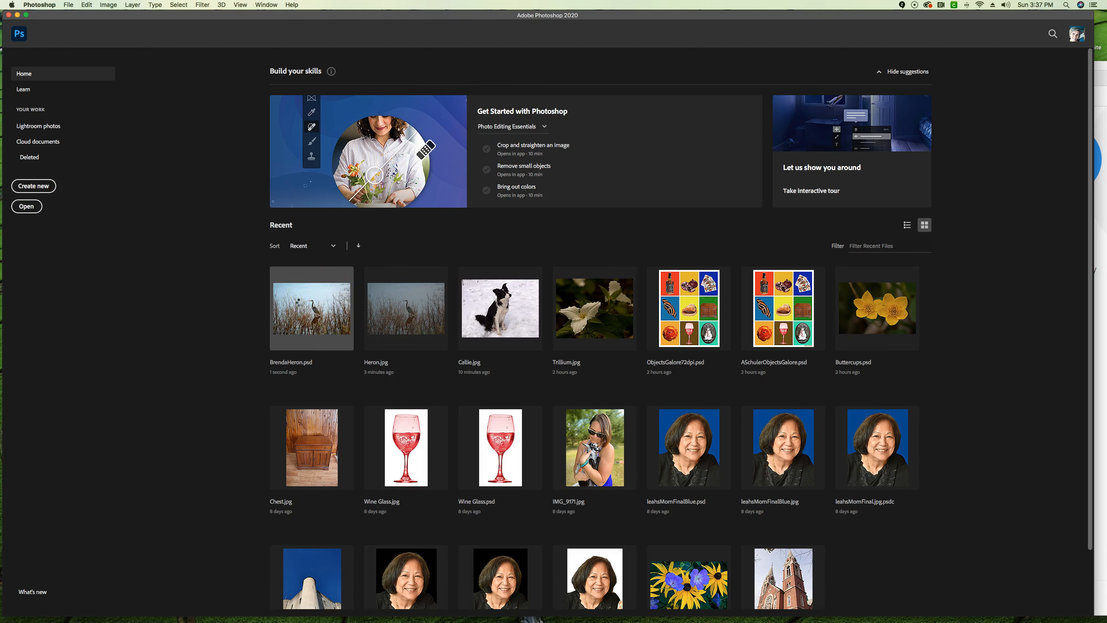
{"action": "left_click", "coordinate": [299, 301]}
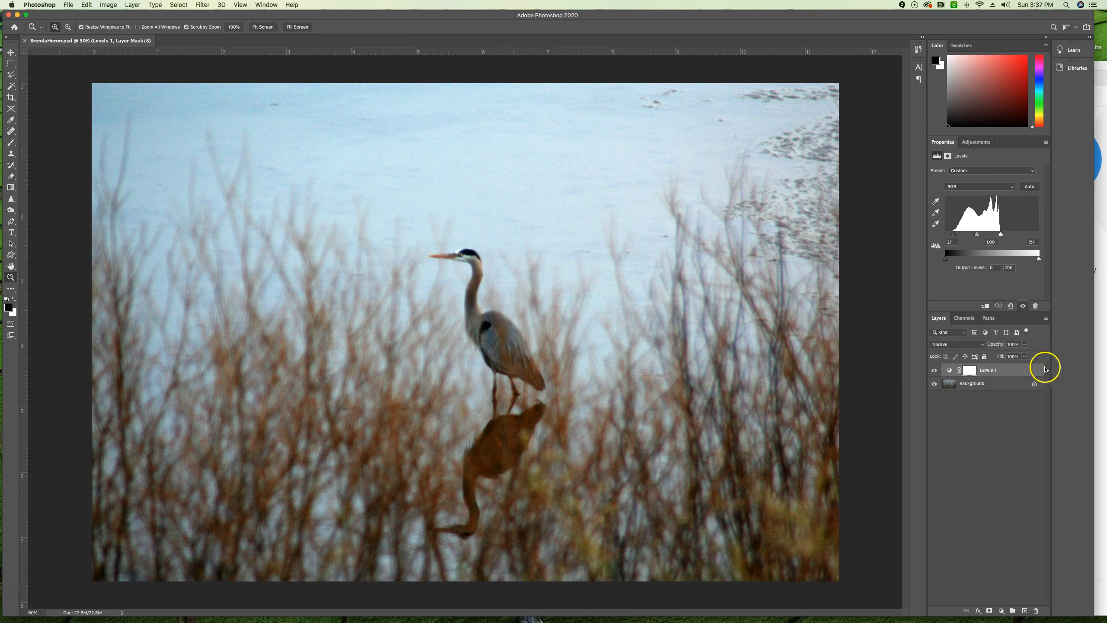
Step: Edit the existing Levels adjustment layer, setting the midtone input to 1.55 and the highlight input to 150
{"action": "left_click", "coordinate": [948, 370]}
{"action": "left_click", "coordinate": [970, 371]}
{"action": "left_click", "coordinate": [945, 368]}
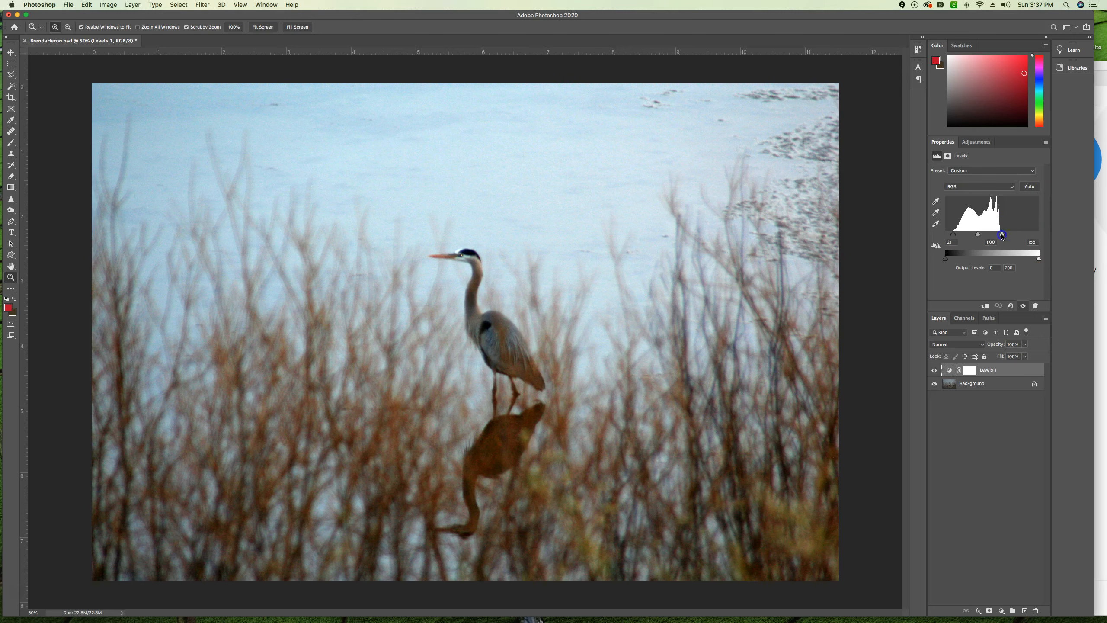
{"action": "left_click_drag", "start_coordinate": [1013, 235], "coordinate": [1012, 234]}
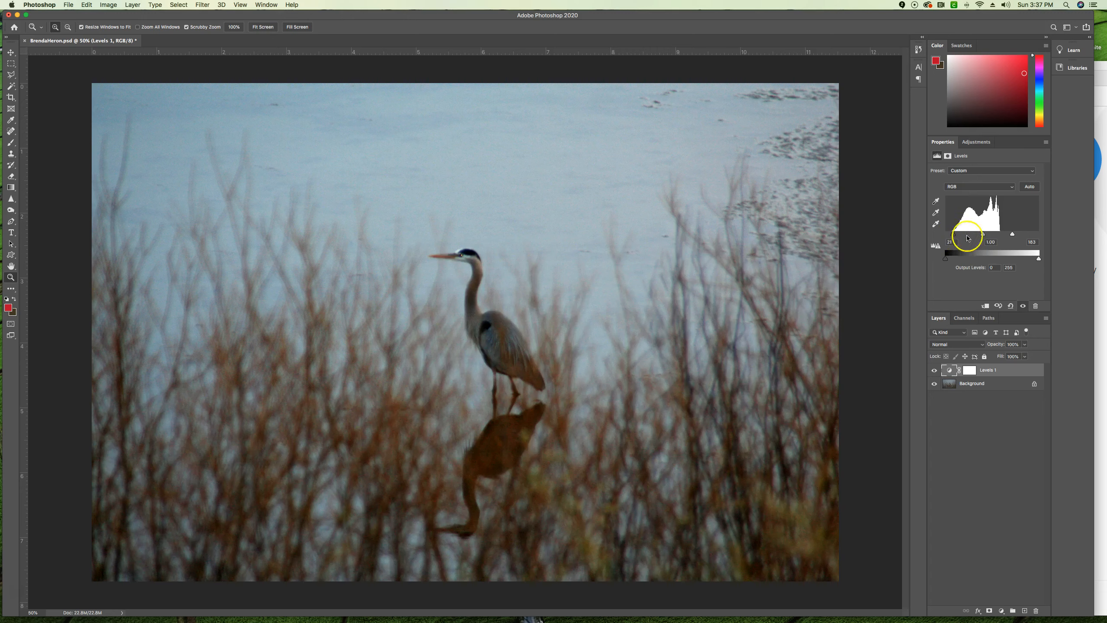
{"action": "left_click_drag", "start_coordinate": [984, 236], "coordinate": [974, 237]}
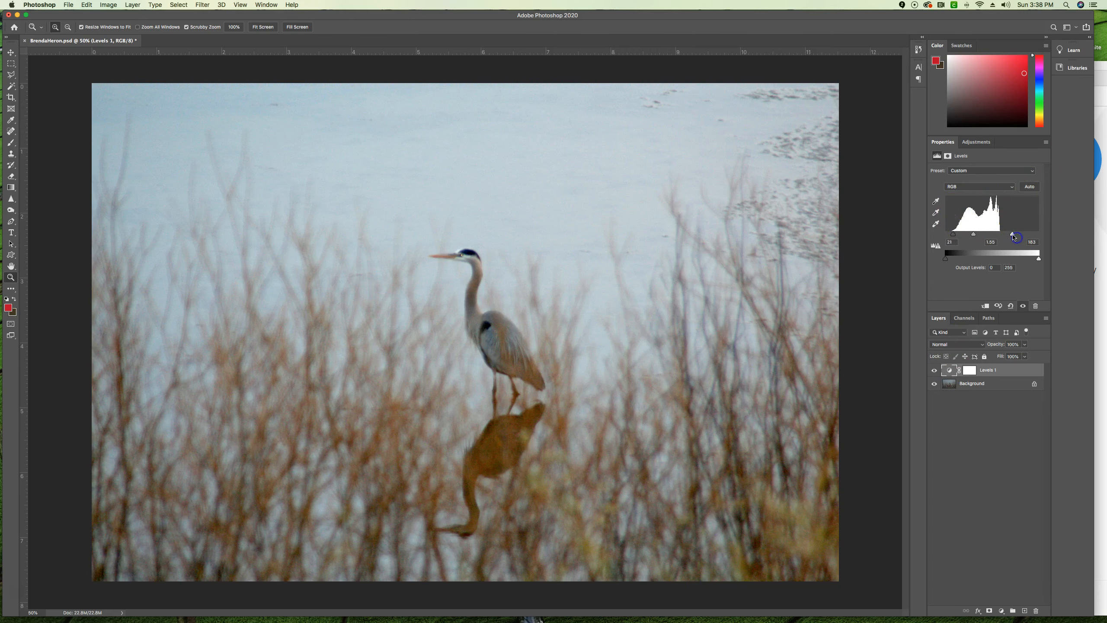
{"action": "left_click_drag", "start_coordinate": [1009, 236], "coordinate": [1007, 236]}
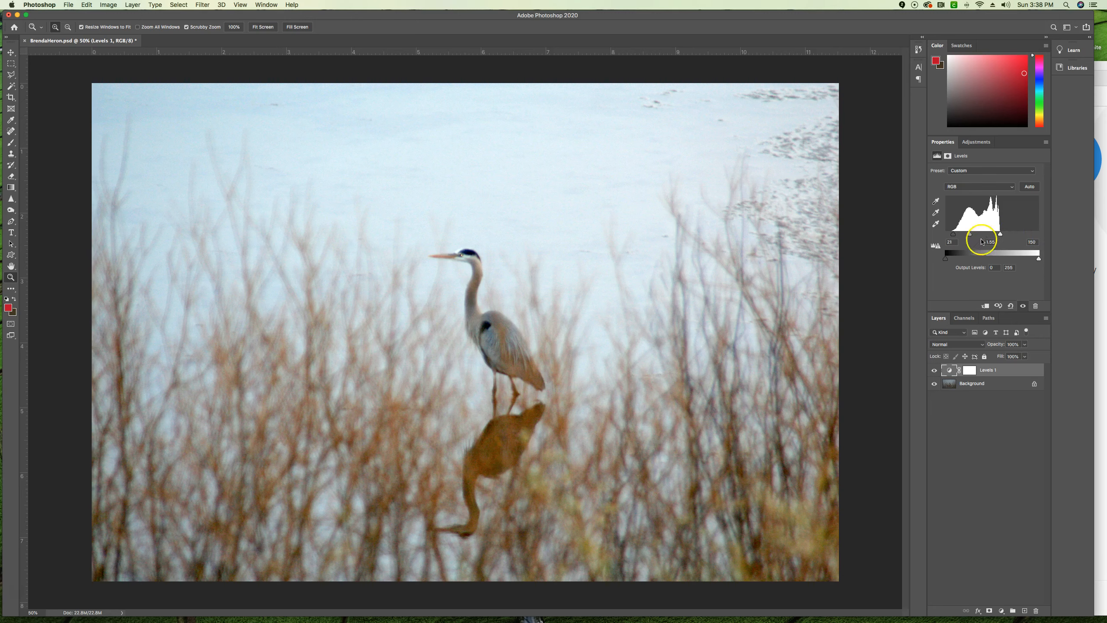
Step: Refine the Levels adjustment by setting the shadow input to 24, applying automatic correction and lowering the highlight input to 143
{"action": "left_click", "coordinate": [953, 235]}
{"action": "left_click_drag", "start_coordinate": [955, 236], "coordinate": [956, 237]}
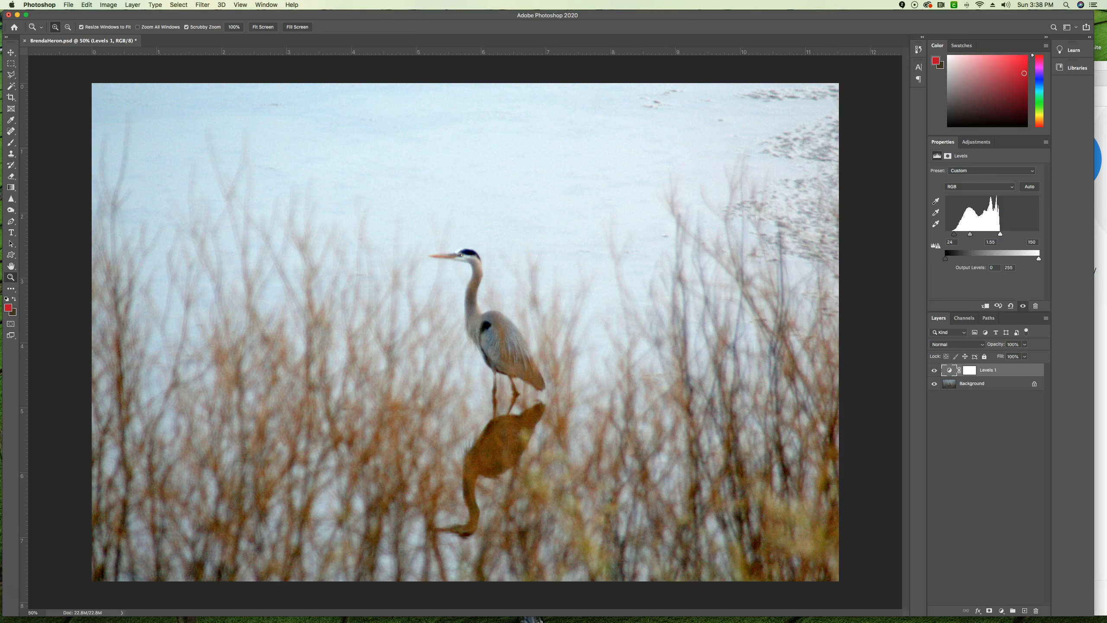
{"action": "left_click", "coordinate": [1030, 188]}
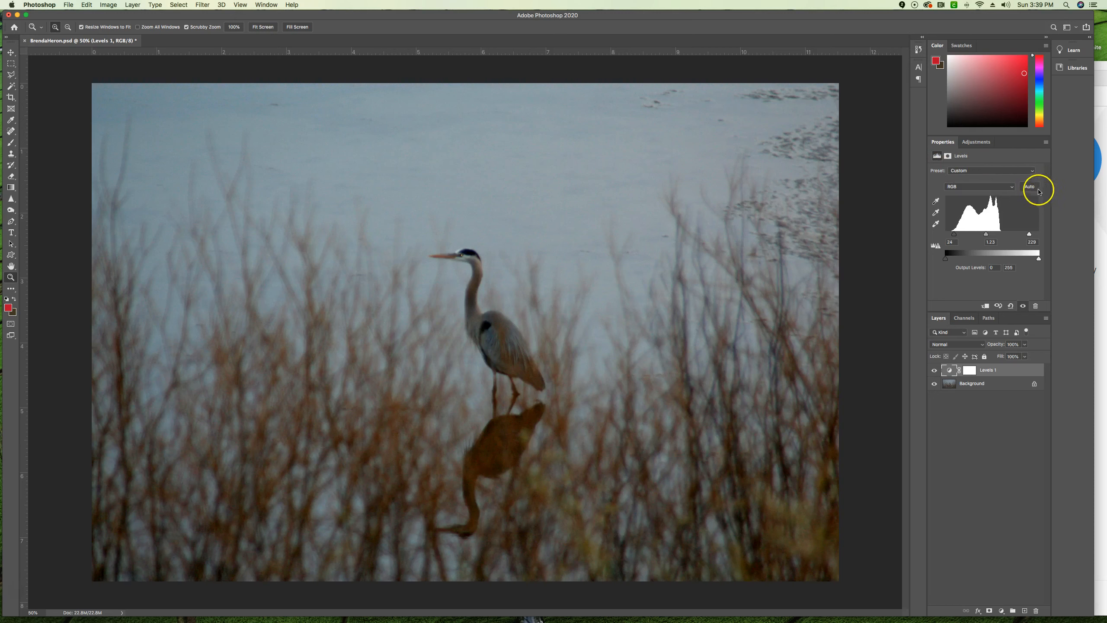
{"action": "left_click_drag", "start_coordinate": [1029, 235], "coordinate": [997, 236]}
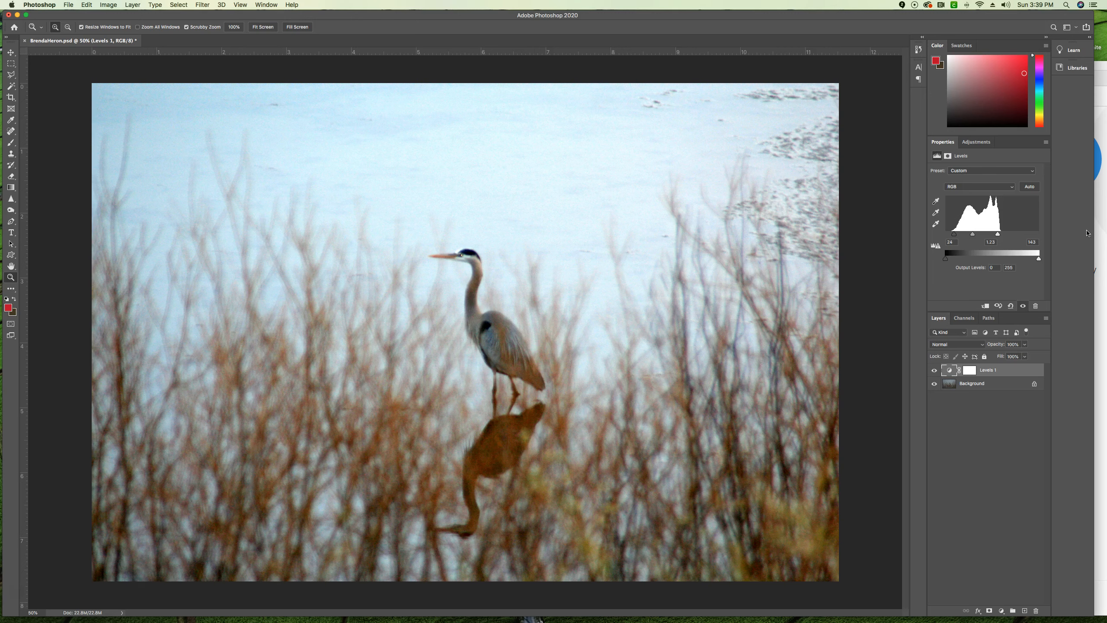
{"action": "left_click", "coordinate": [21, 590]}
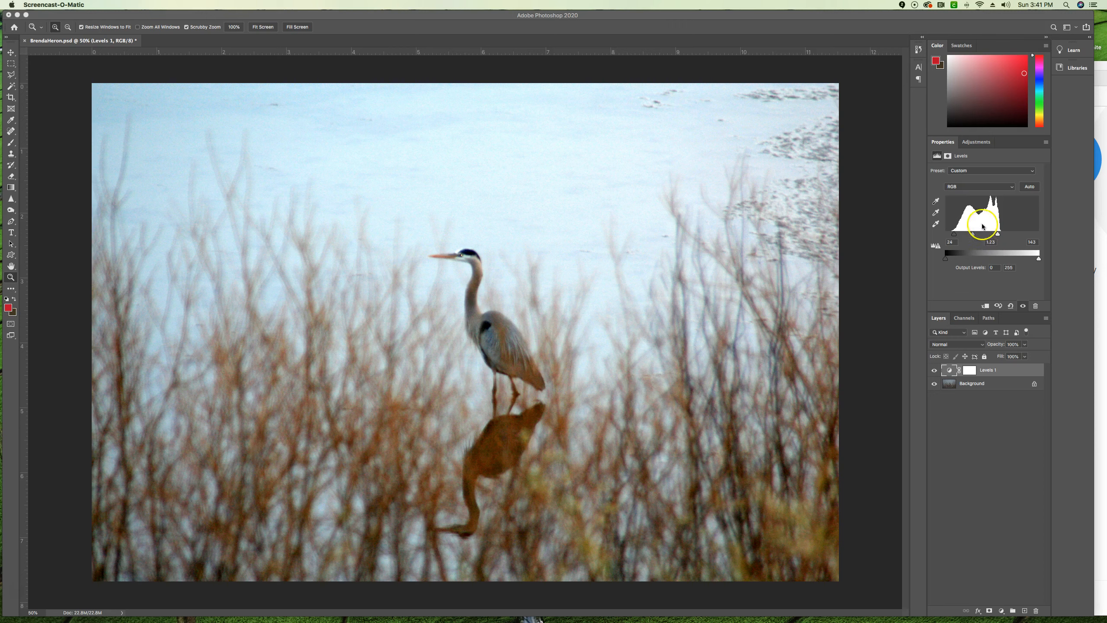
Step: Try the Lighten Shadows, Increase Contrast 1 and Midtones Darker presets on the Levels adjustment layer
{"action": "left_click", "coordinate": [971, 172]}
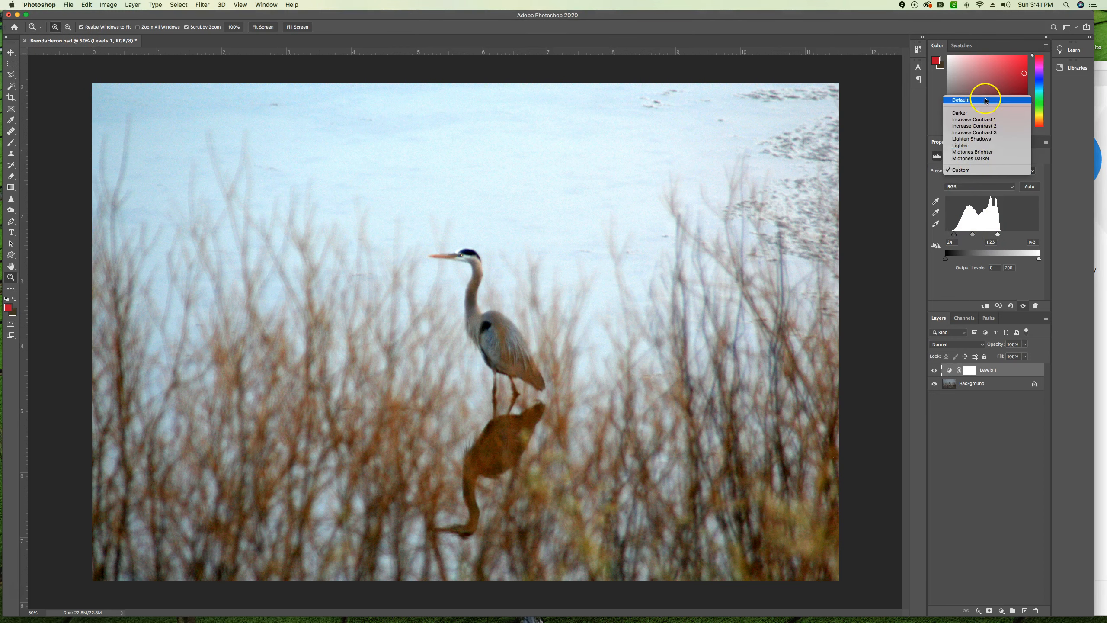
{"action": "left_click", "coordinate": [972, 141]}
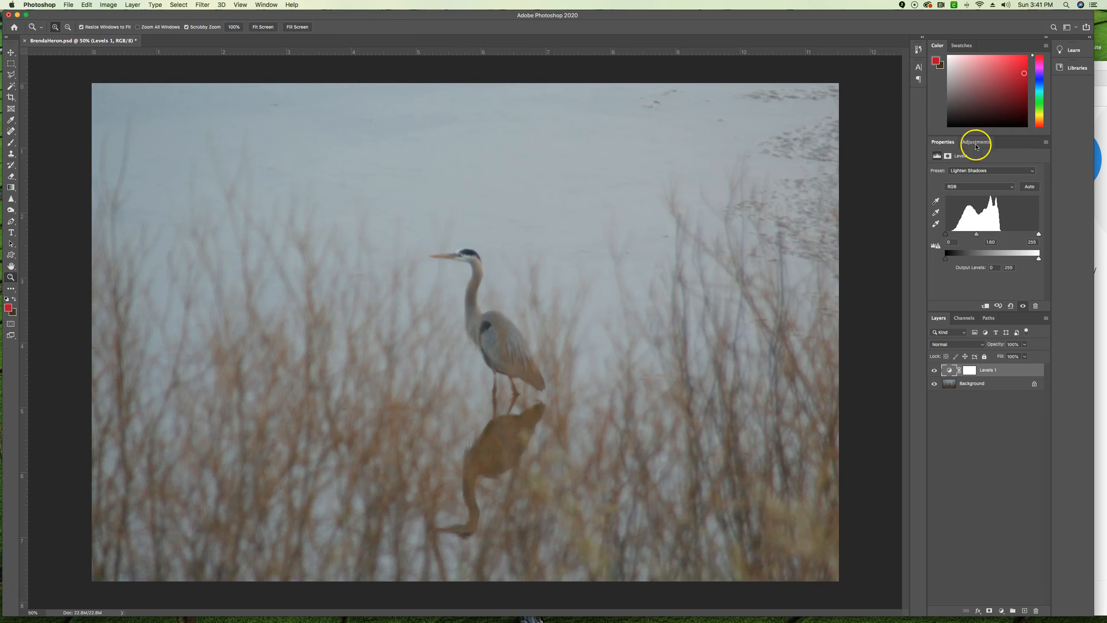
{"action": "left_click", "coordinate": [998, 170]}
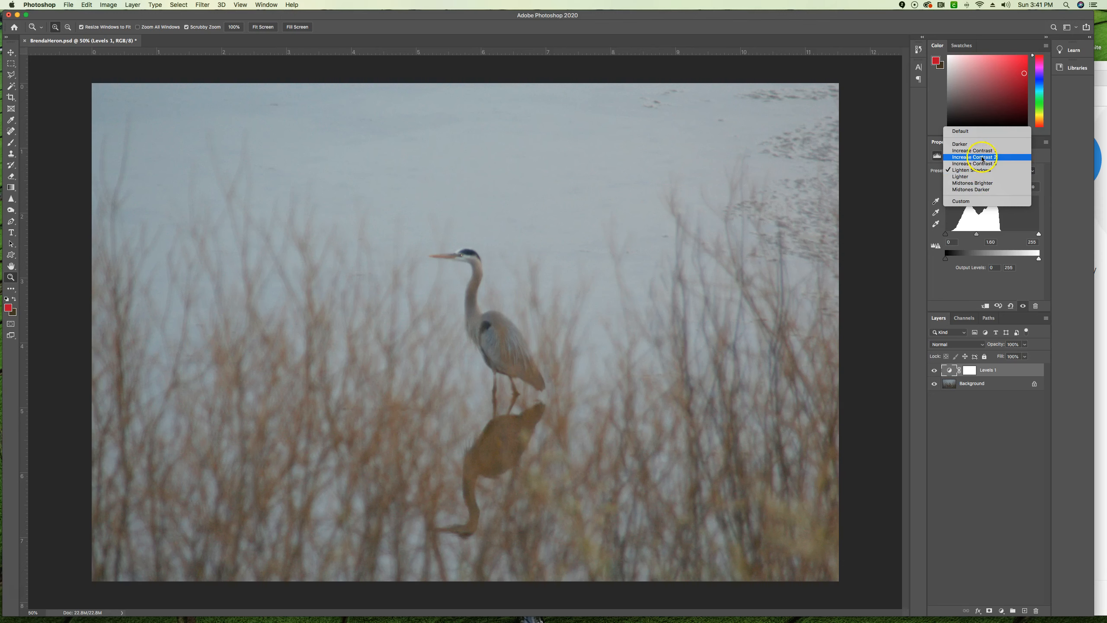
{"action": "left_click", "coordinate": [986, 151]}
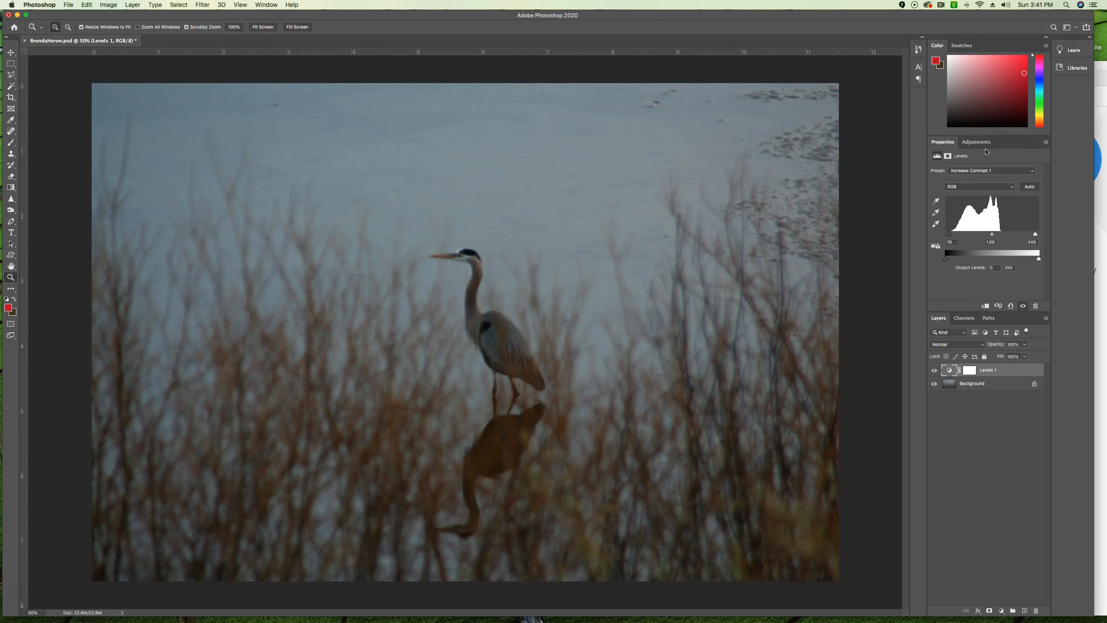
{"action": "left_click", "coordinate": [972, 170]}
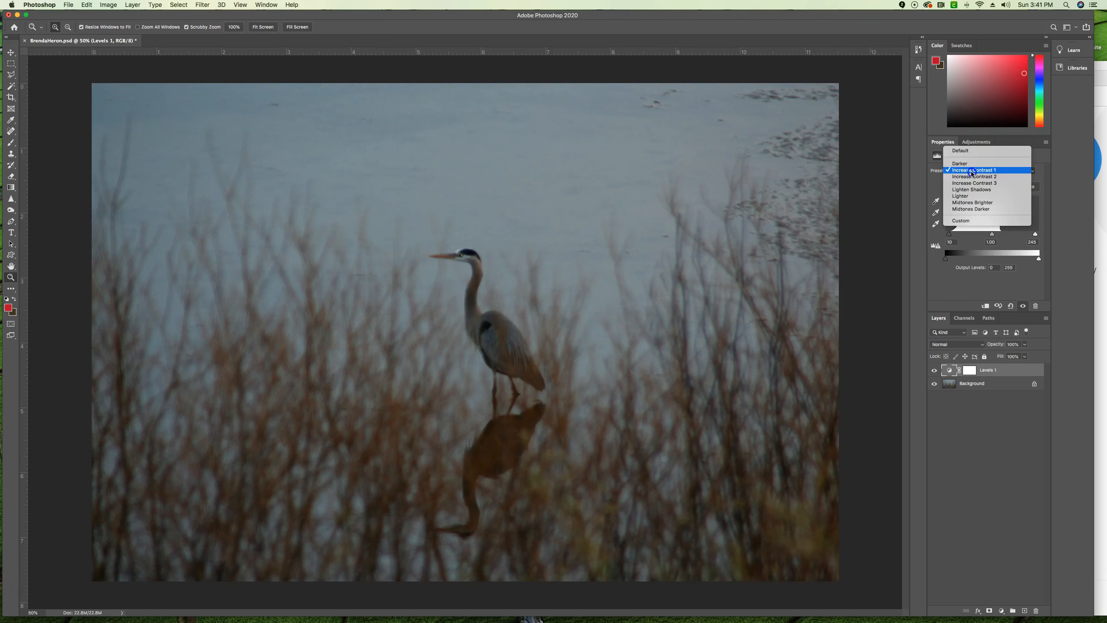
{"action": "left_click", "coordinate": [976, 208]}
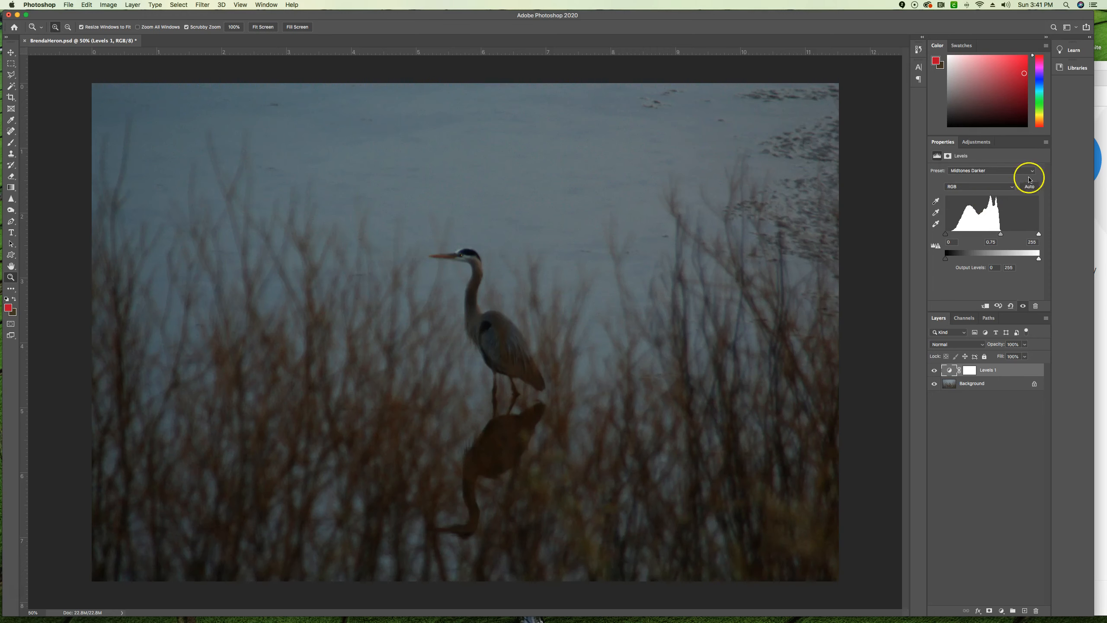
Step: Return the Levels preset to Custom and set the shadow input to 20, midtone to 1.00 and highlight to 150
{"action": "left_click", "coordinate": [981, 171]}
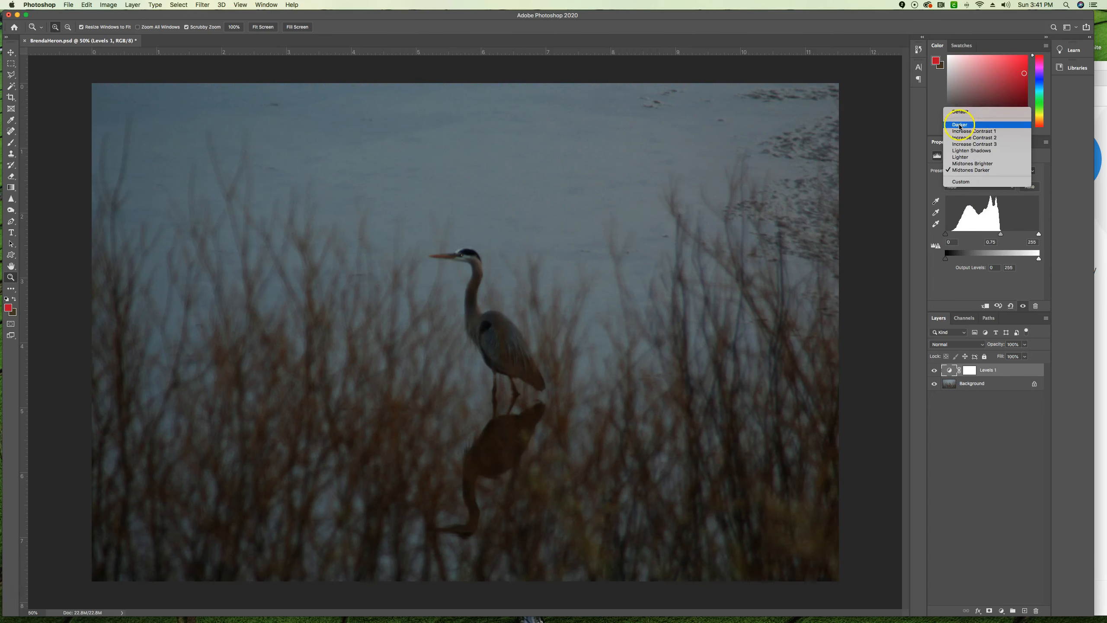
{"action": "left_click", "coordinate": [955, 182]}
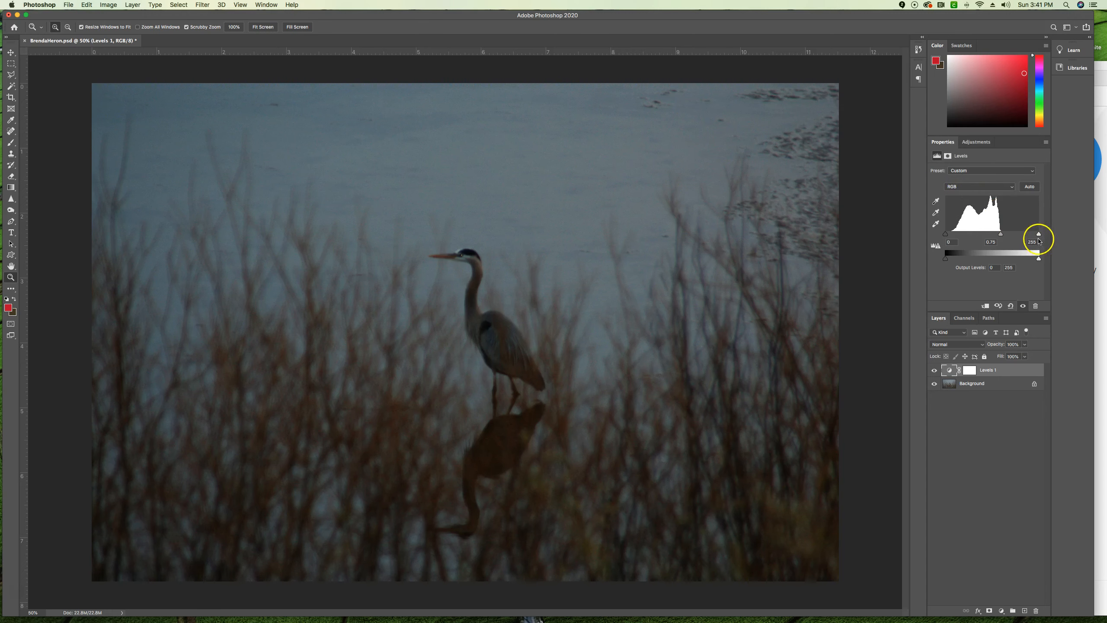
{"action": "left_click_drag", "start_coordinate": [1039, 235], "coordinate": [953, 236]}
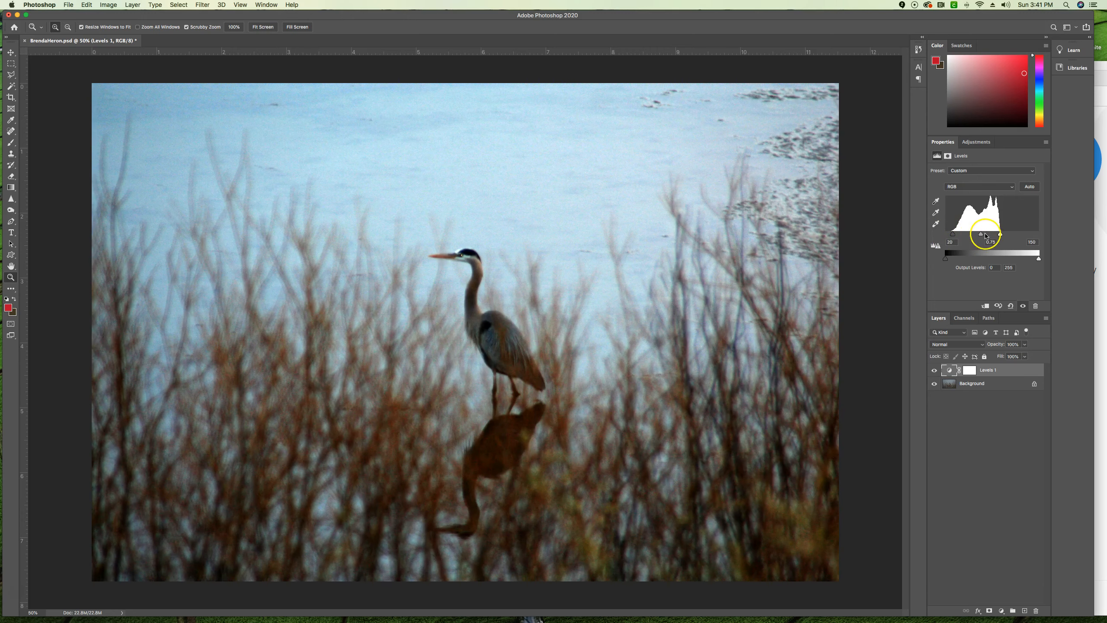
{"action": "left_click_drag", "start_coordinate": [980, 236], "coordinate": [978, 236]}
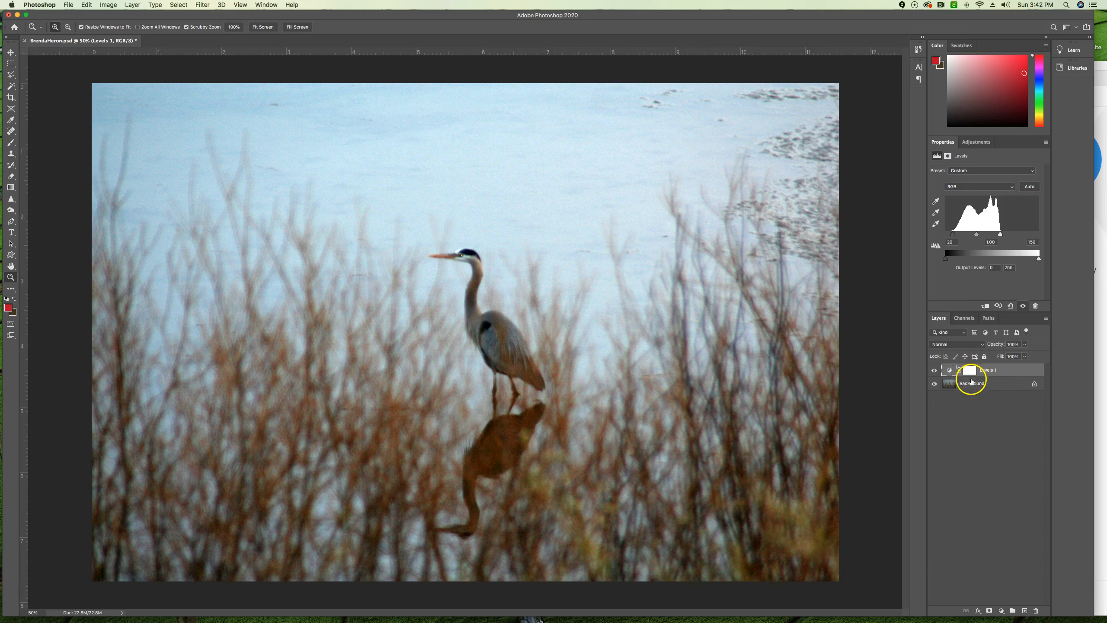
Step: Clip the Levels adjustment layer to the Background layer and release the clipping again, doing this twice
{"action": "left_click", "coordinate": [986, 308]}
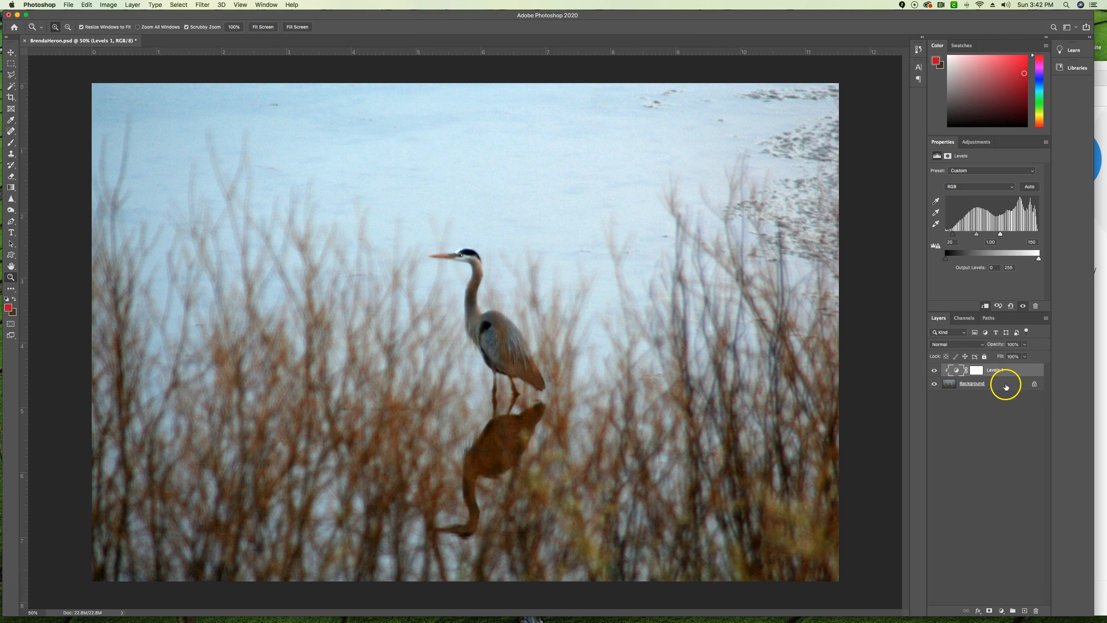
{"action": "left_click", "coordinate": [985, 306]}
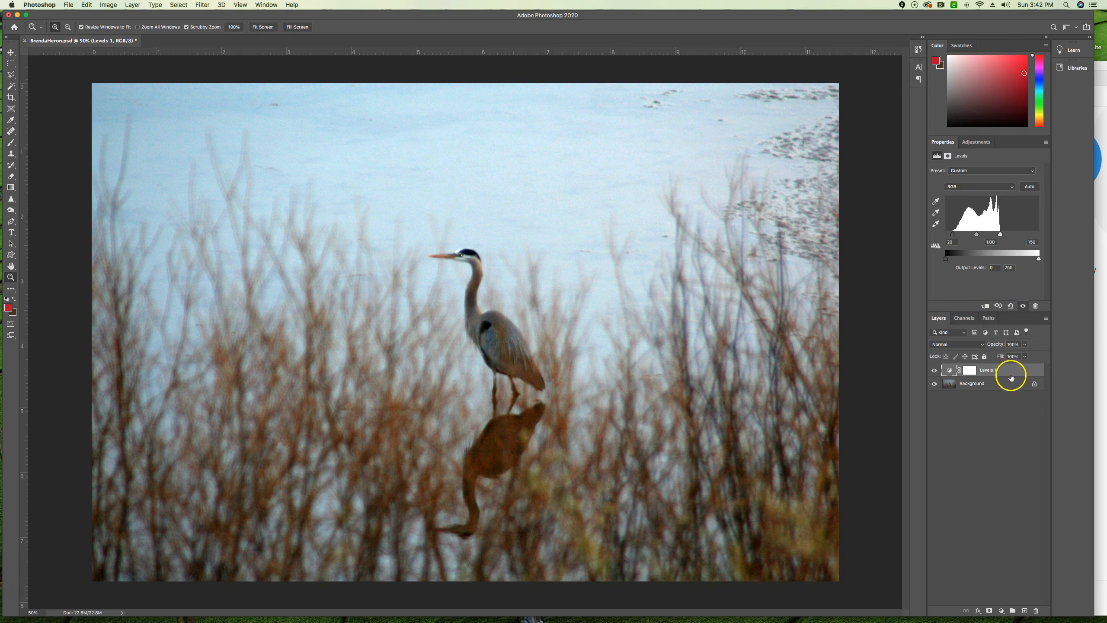
{"action": "key", "text": "alt"}
{"action": "left_click", "coordinate": [995, 376], "text": "alt"}
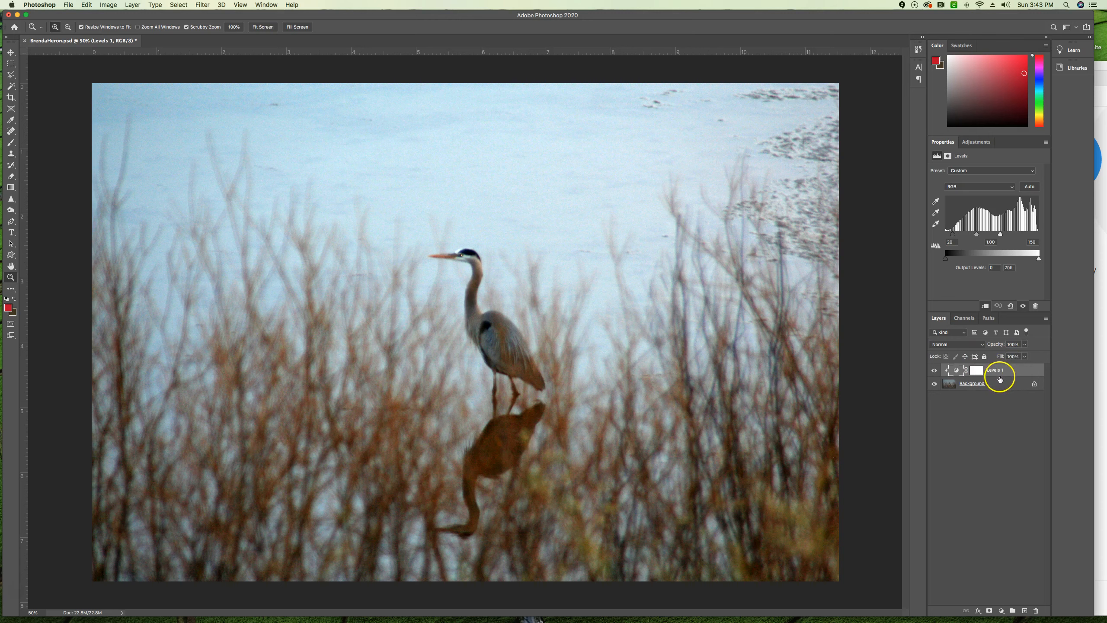
{"action": "left_click", "coordinate": [985, 307]}
{"action": "left_click", "coordinate": [984, 306]}
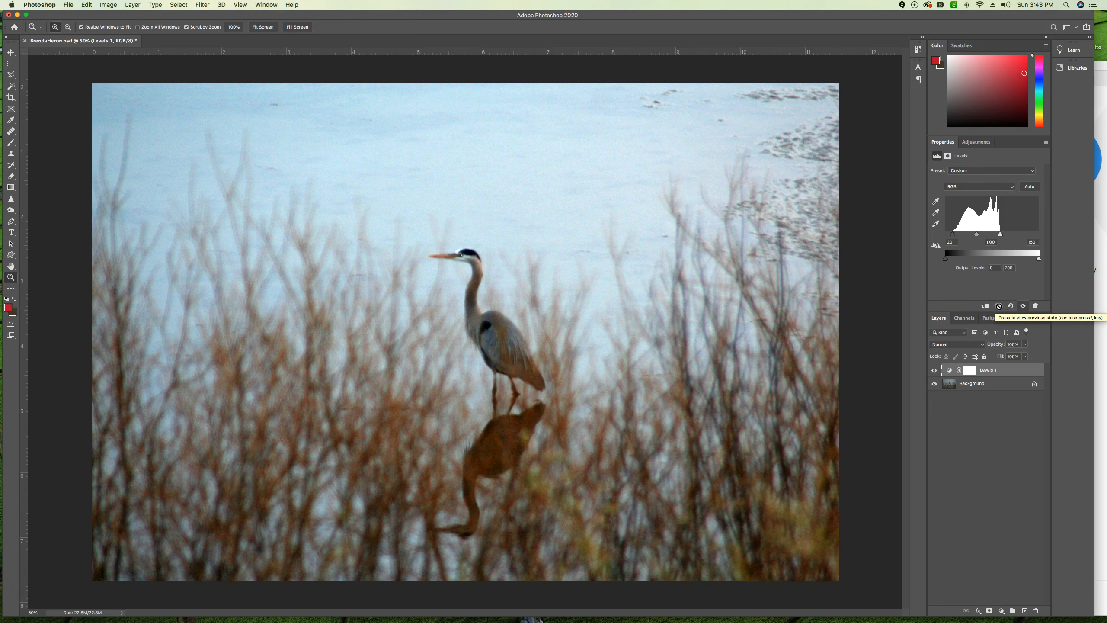
Step: View the previous state of the Levels adjustment to compare it with the current settings
{"action": "left_click", "coordinate": [999, 306]}
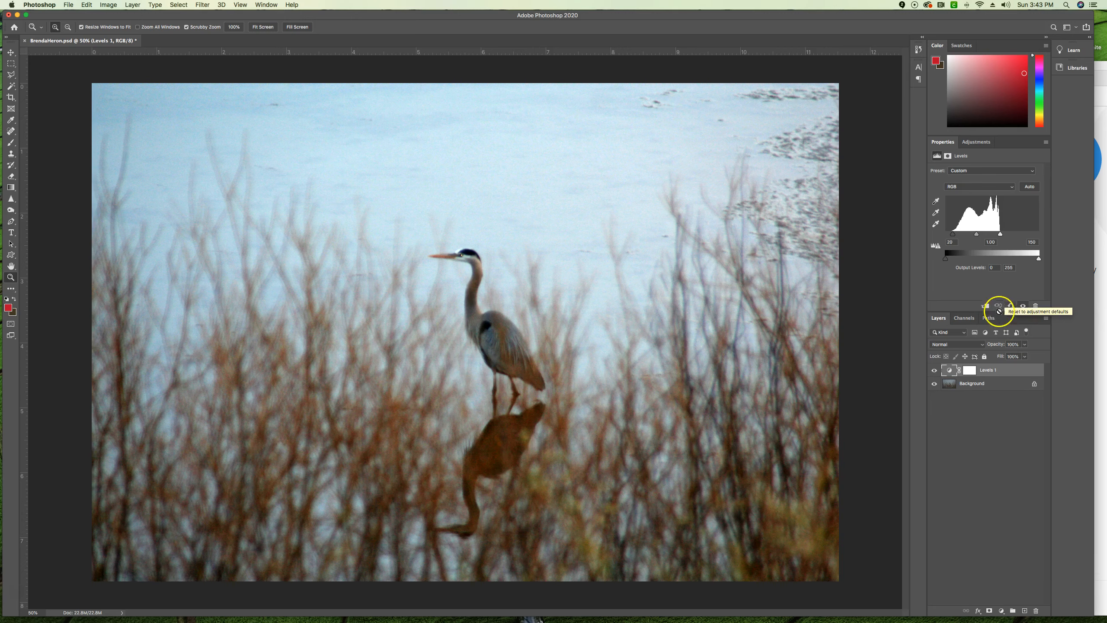